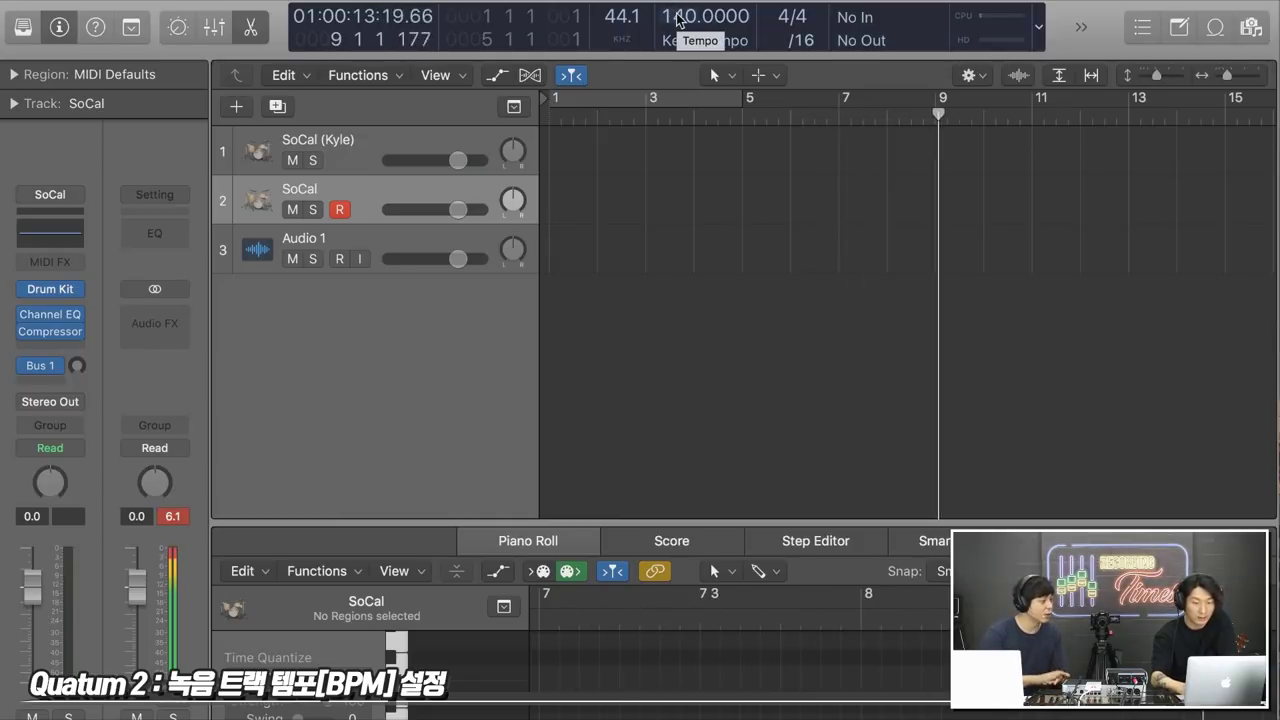
# Step: Set the project tempo to 150 BPM
pyautogui.doubleClick(678, 18)
pyautogui.write('150')
pyautogui.press('Return')
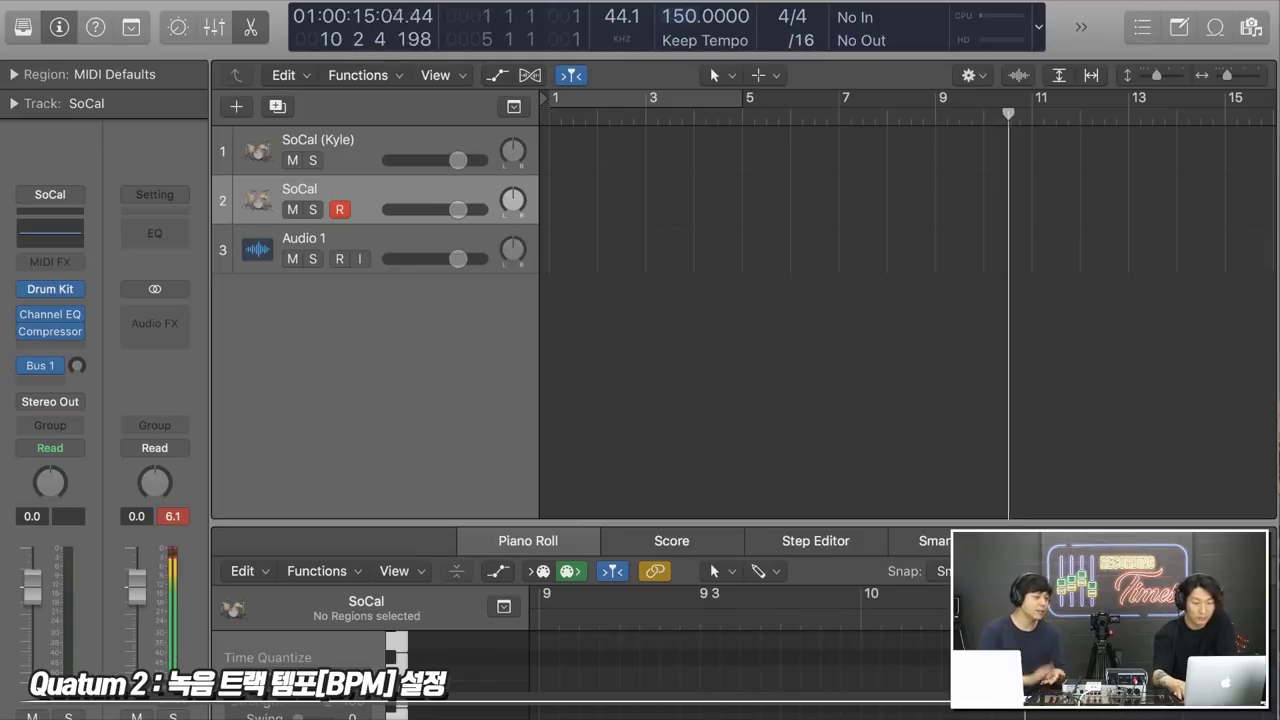
# Step: Record a MIDI drum part on the record-enabled SoCal track, starting from bar 1
pyautogui.press('Return')
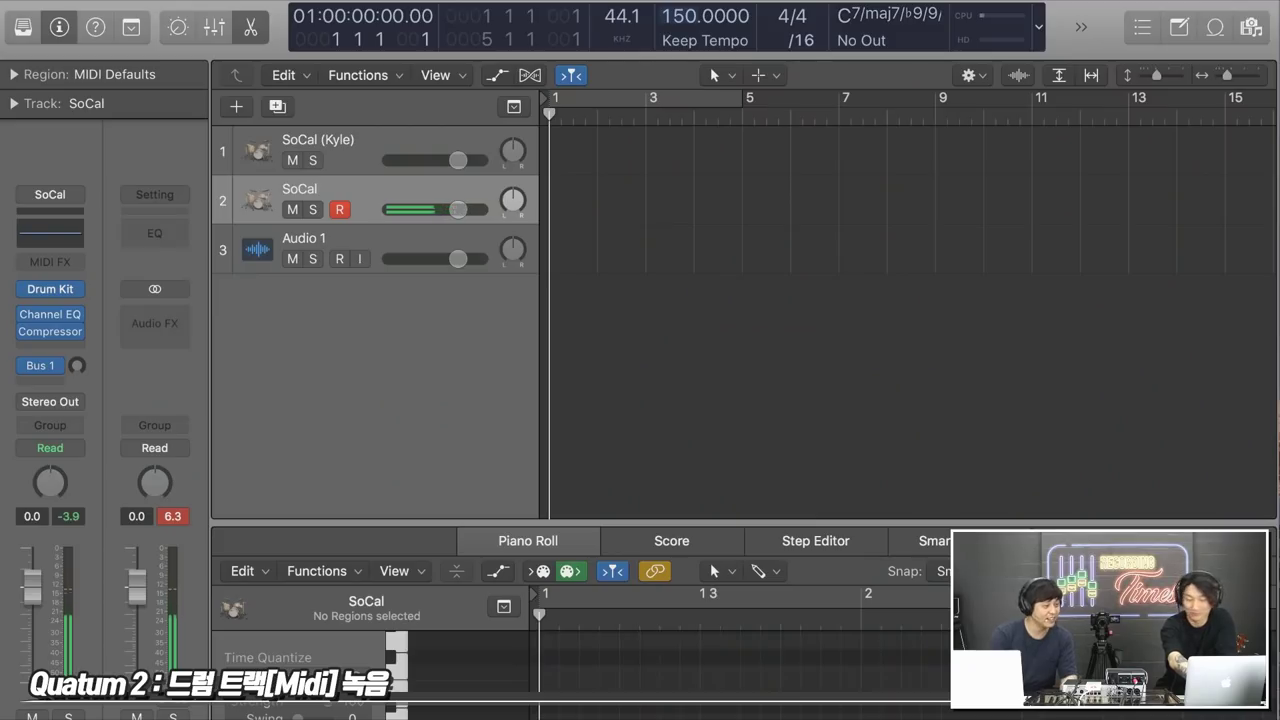
pyautogui.press('r')
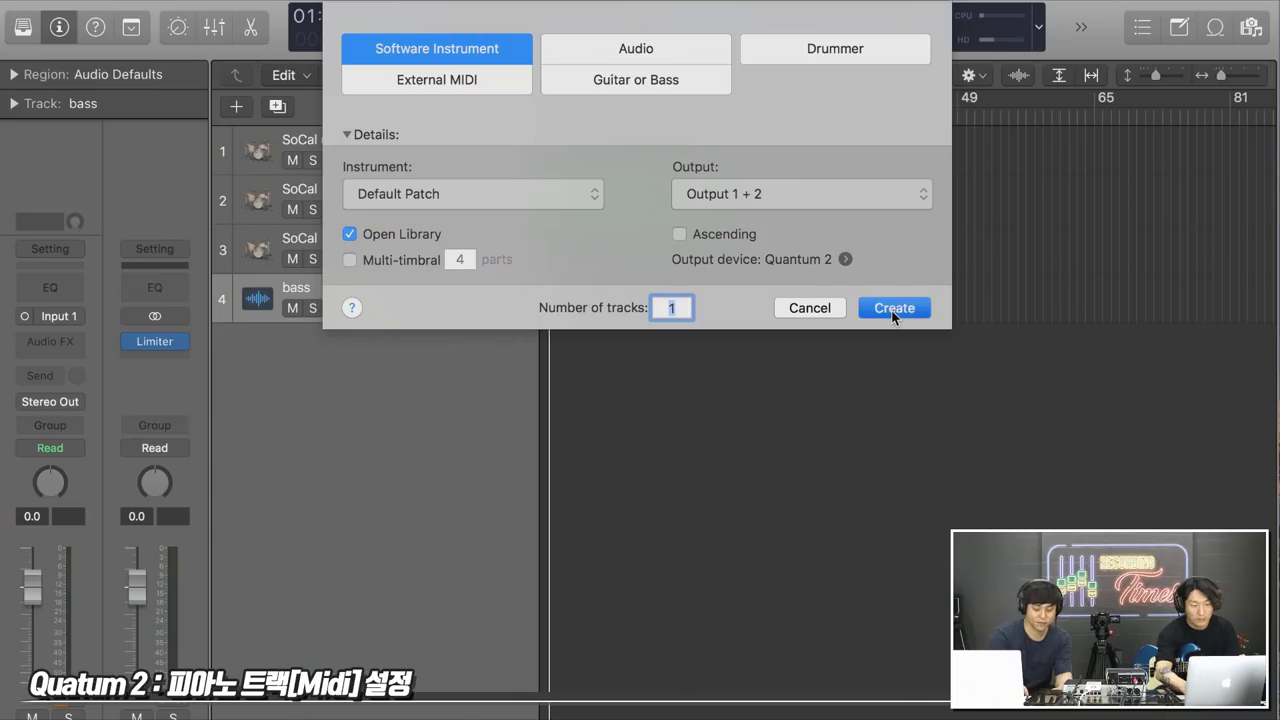
# Step: Create one software instrument track and load the Steinway Grand Piano sound from the Piano category
pyautogui.click(894, 307)
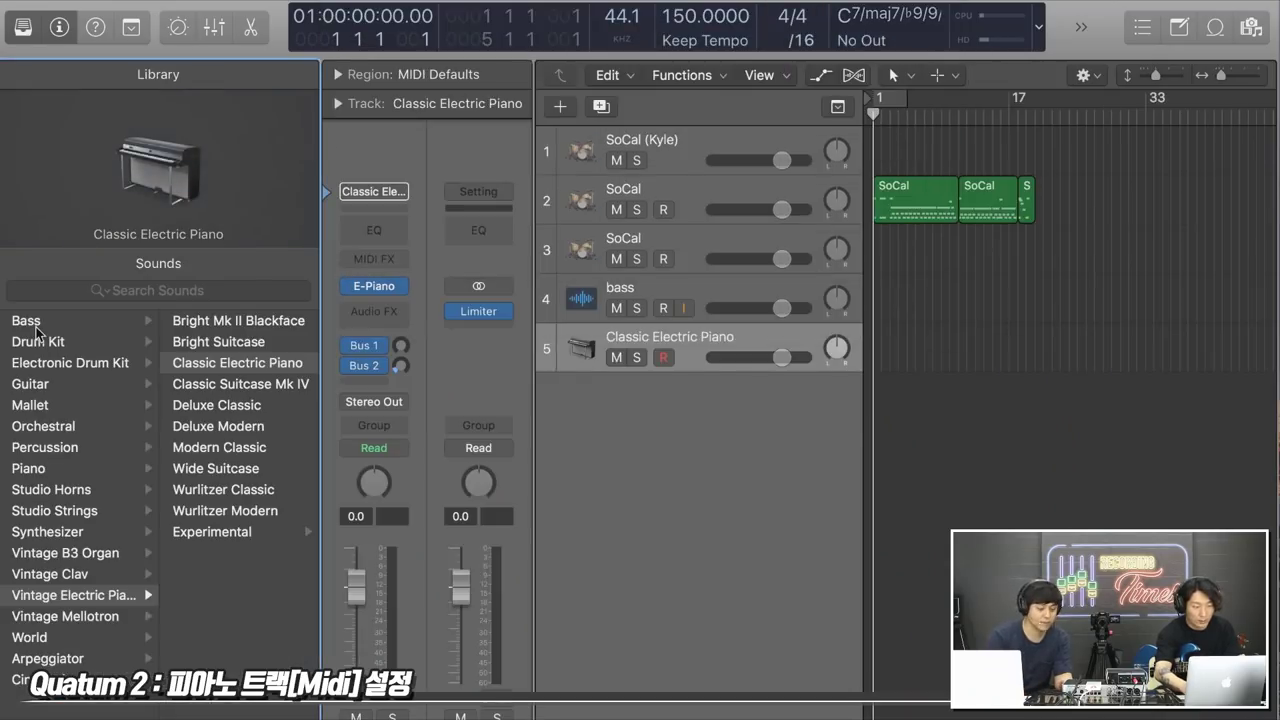
pyautogui.click(48, 470)
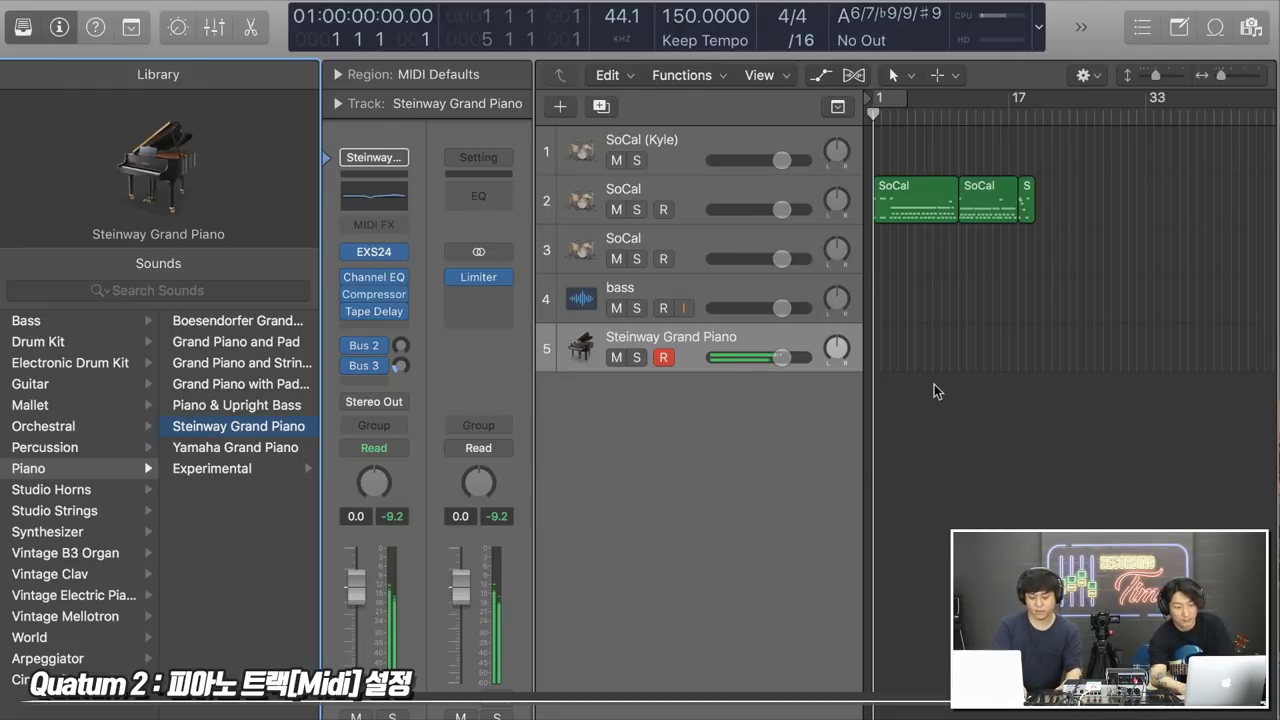
# Step: Record the MIDI piano part on the Steinway Grand Piano track from bar 1, replacing the first take with a second one
pyautogui.press('super+Right')
pyautogui.press('super+Right')
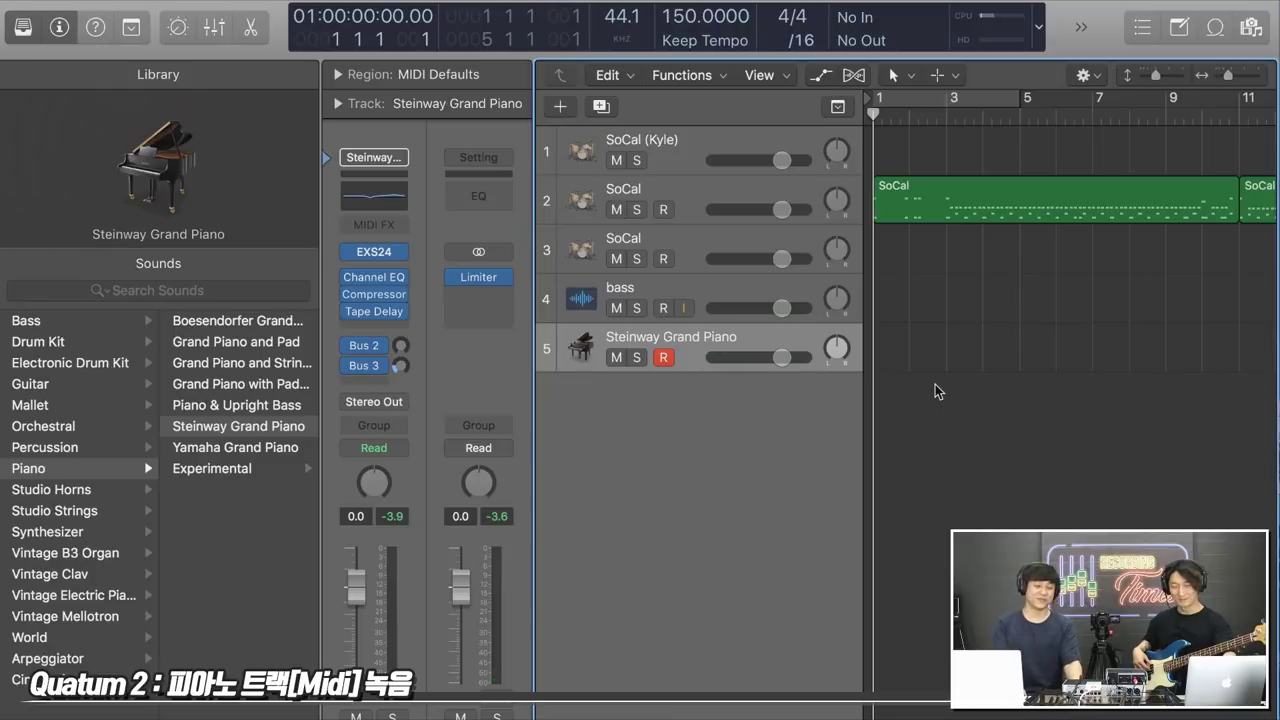
pyautogui.press('r')
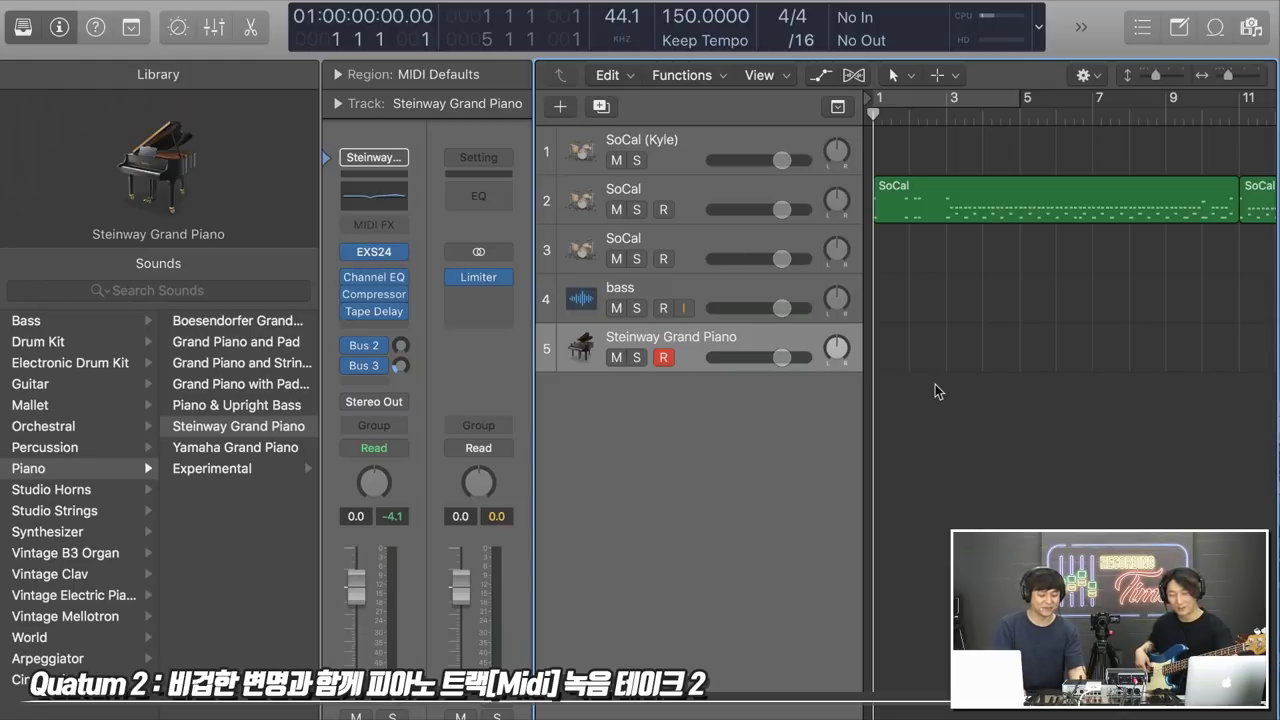
pyautogui.press('r')
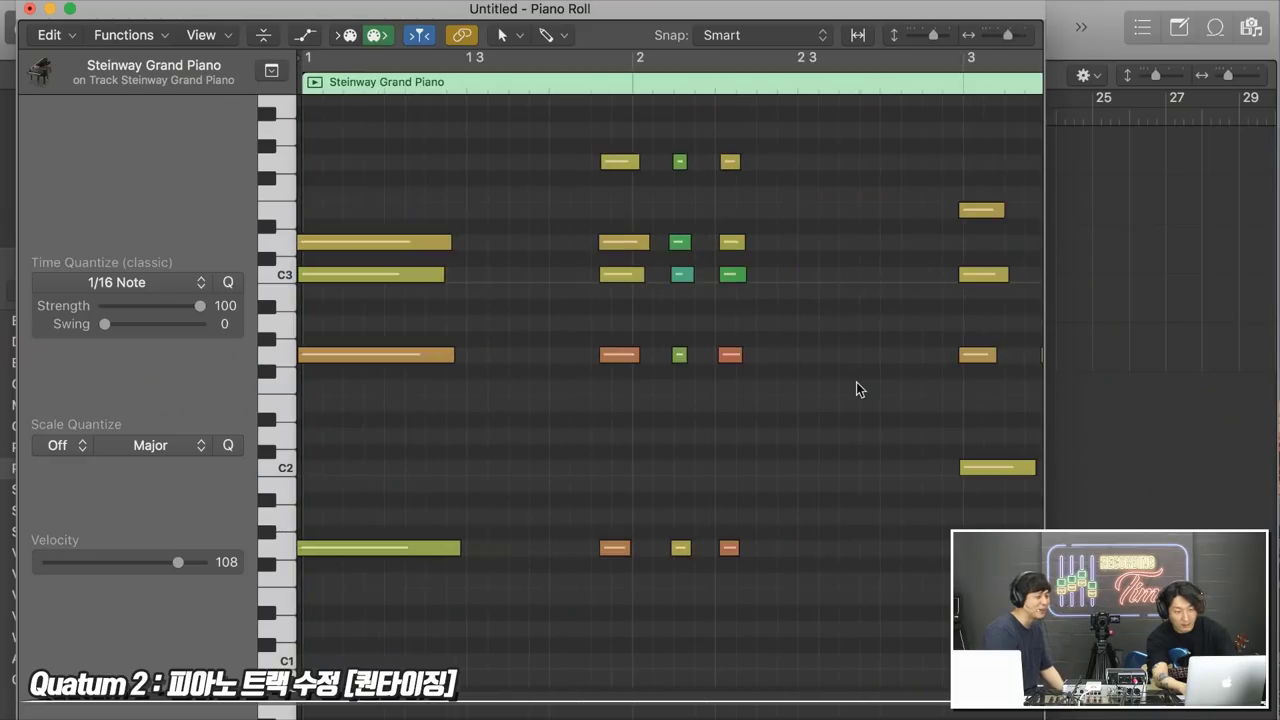
# Step: Play back the recorded piano part from bar 15 and examine its note timing up to bar 18 in the Piano Roll
pyautogui.hscroll(10, 820, 290)
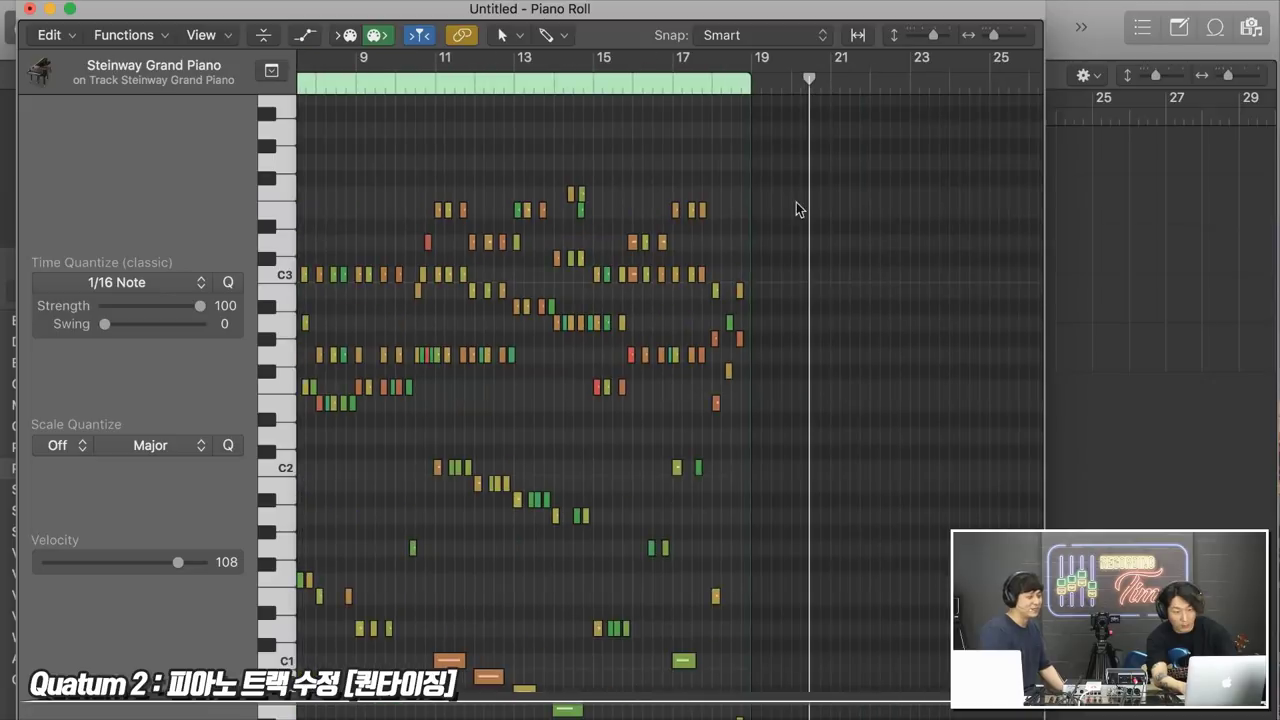
pyautogui.click(625, 83)
pyautogui.press('super+Right')
pyautogui.press('super+Right')
pyautogui.press('super+Right')
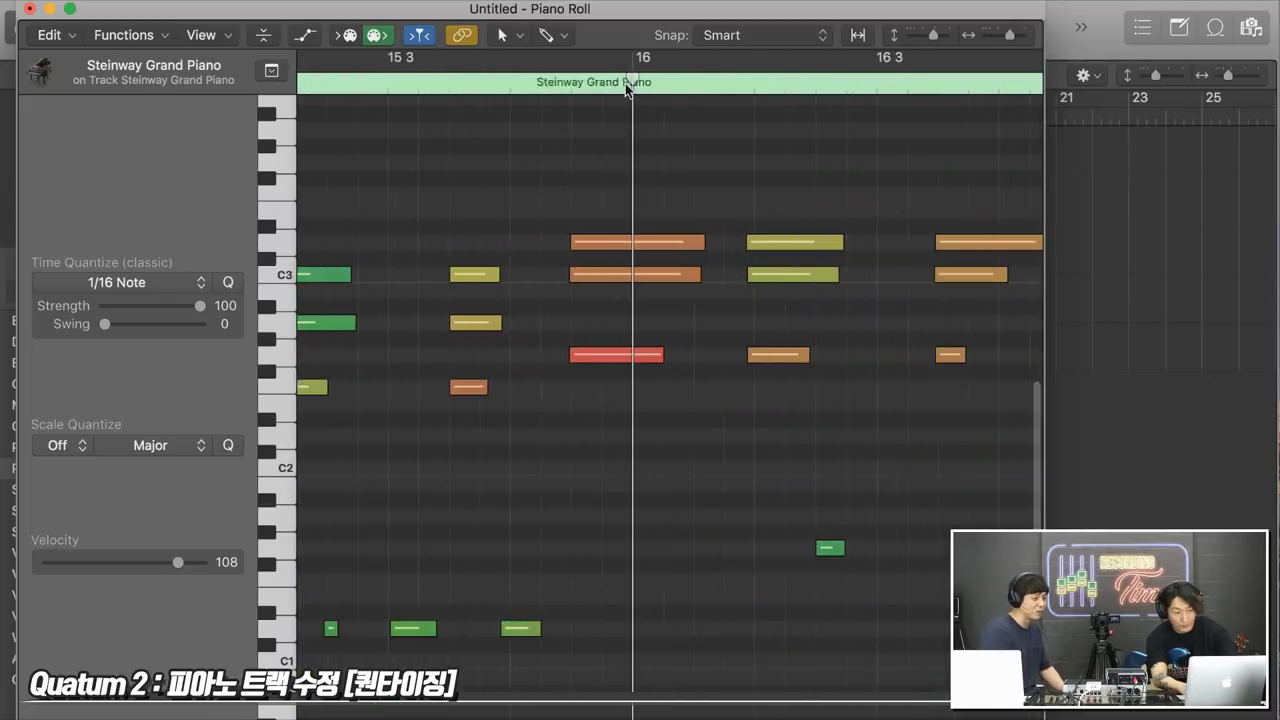
pyautogui.press(',')
pyautogui.press('space')
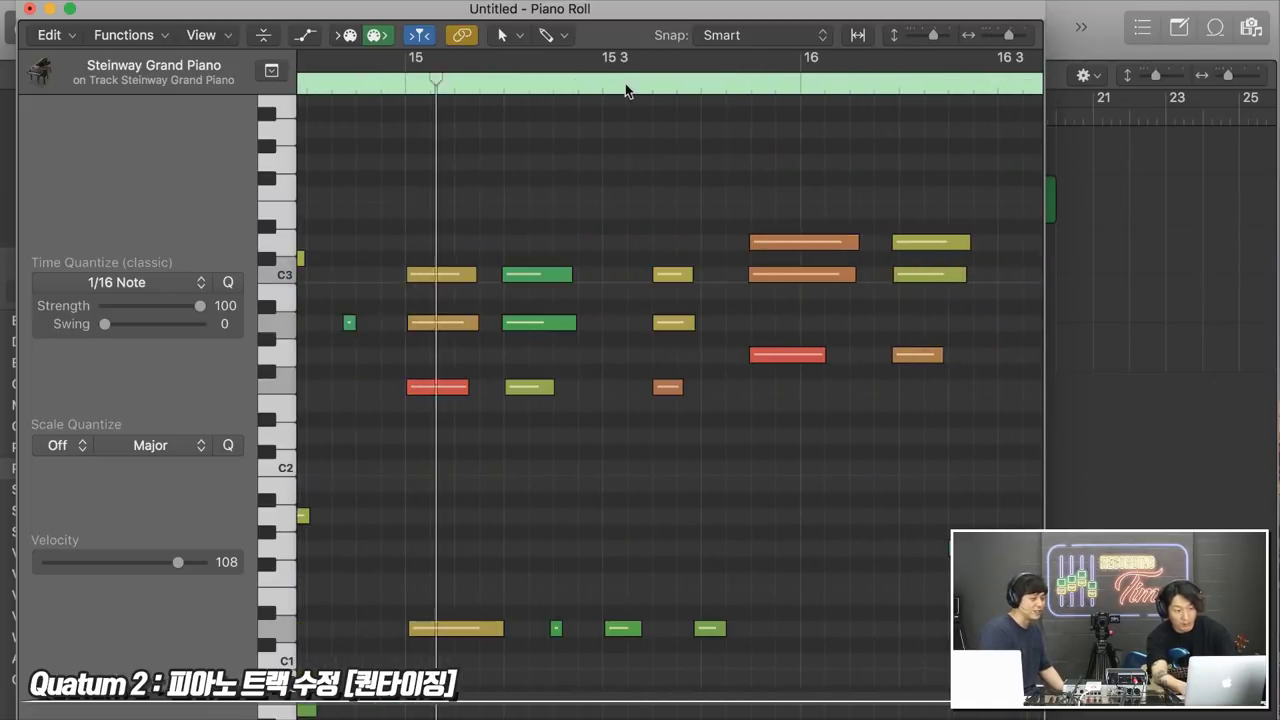
pyautogui.hscroll(2, 722, 245)
pyautogui.hscroll(5, 723, 245)
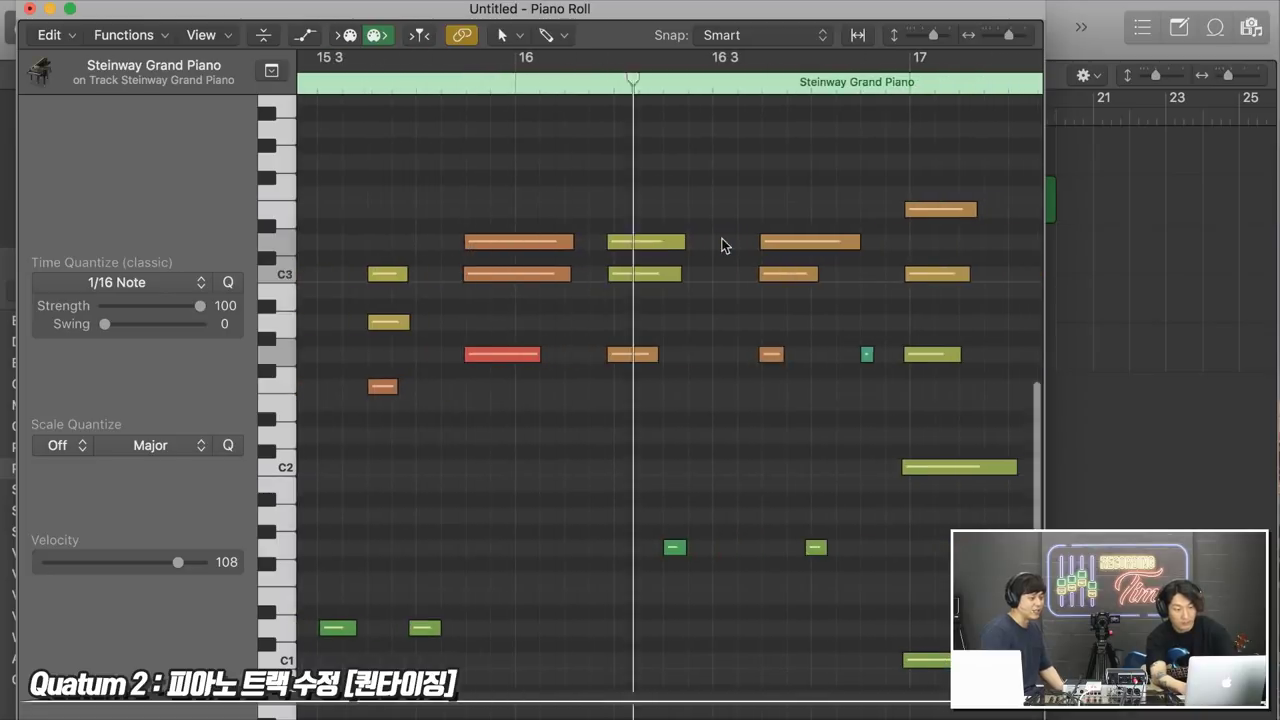
pyautogui.hscroll(5, 722, 245)
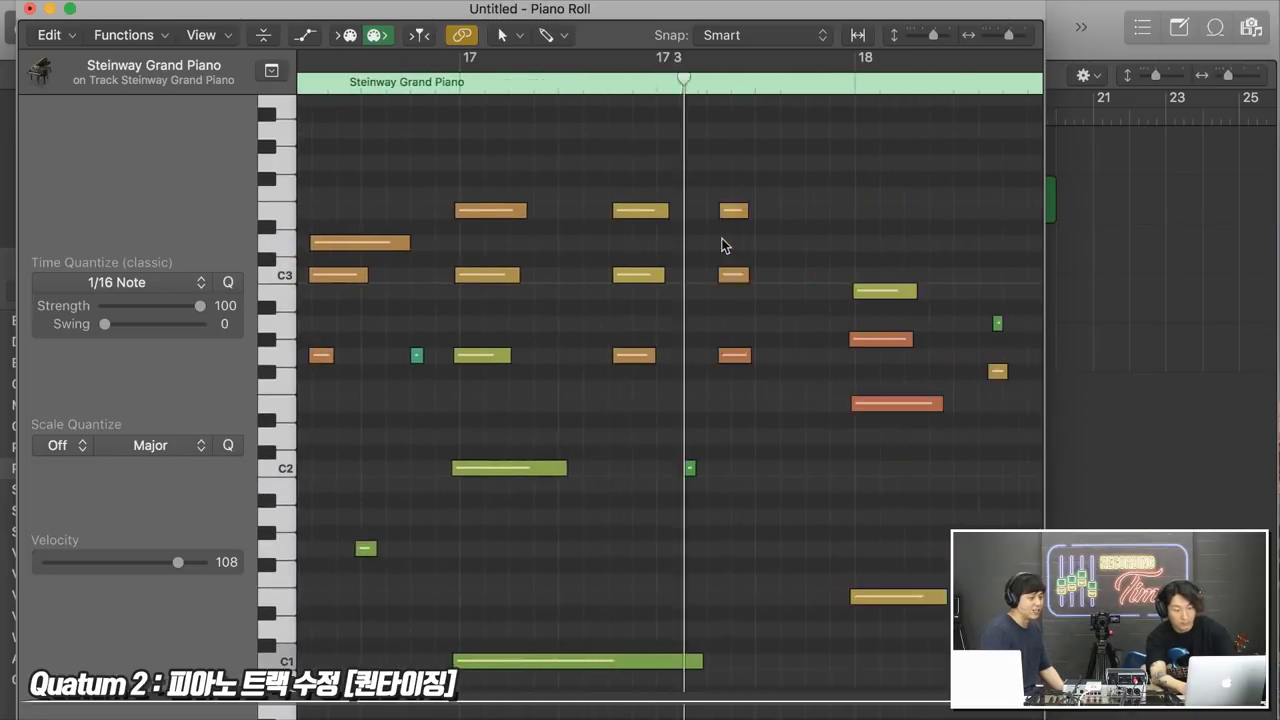
# Step: Remove the unwanted piano notes from bar 17 onward, including the five-note chord at its start, and close the Piano Roll
pyautogui.moveTo(597, 174); pyautogui.dragTo(663, 366)
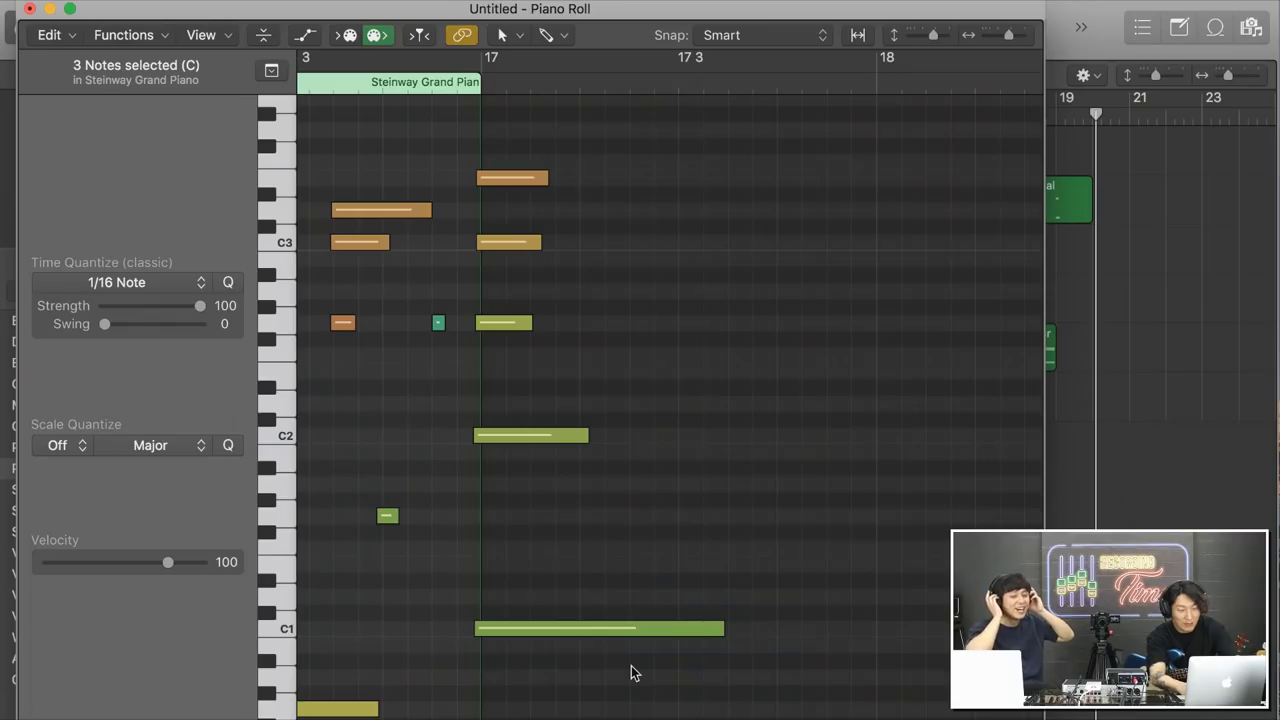
pyautogui.moveTo(632, 666); pyautogui.dragTo(515, 150)
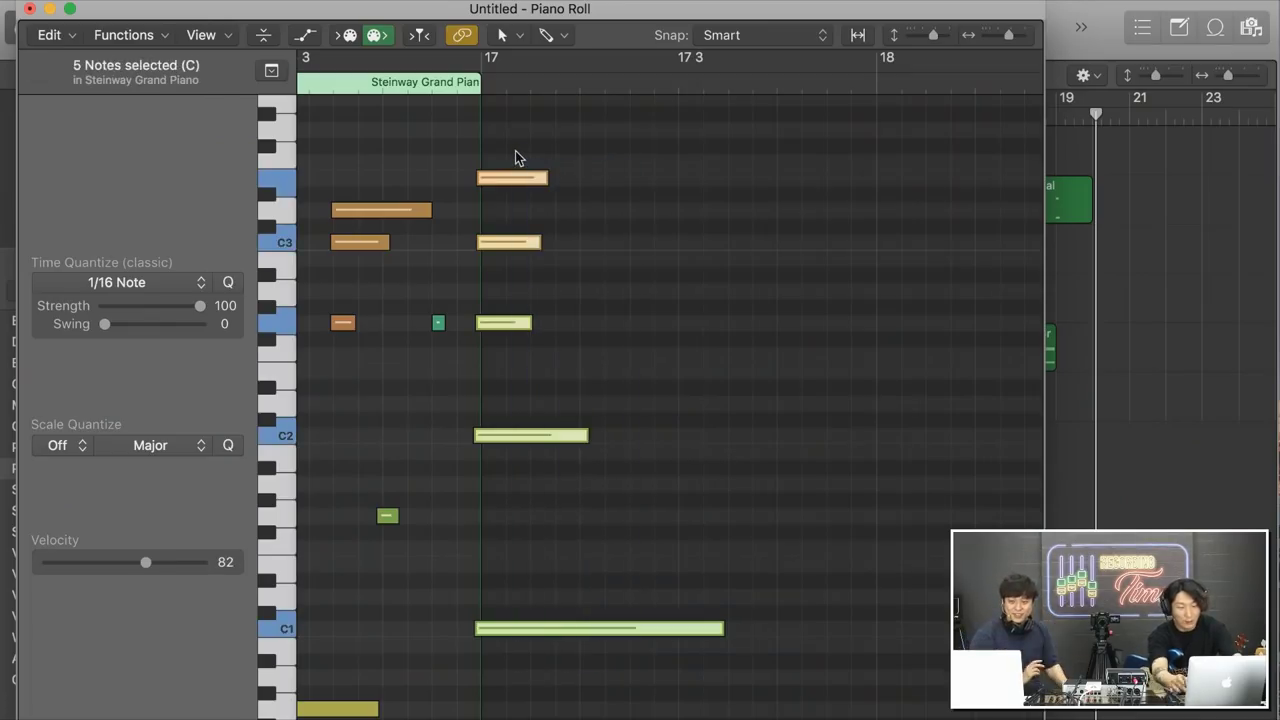
pyautogui.press('Delete')
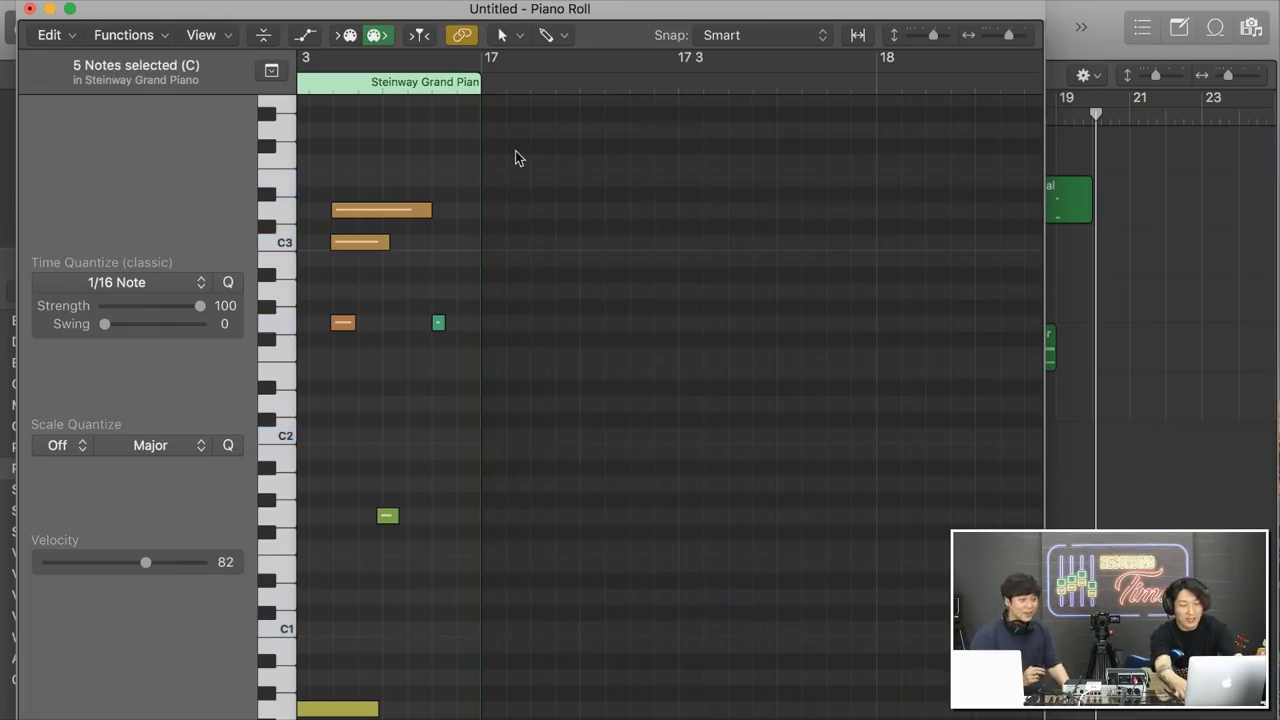
pyautogui.click(30, 9)
pyautogui.click(1062, 417)
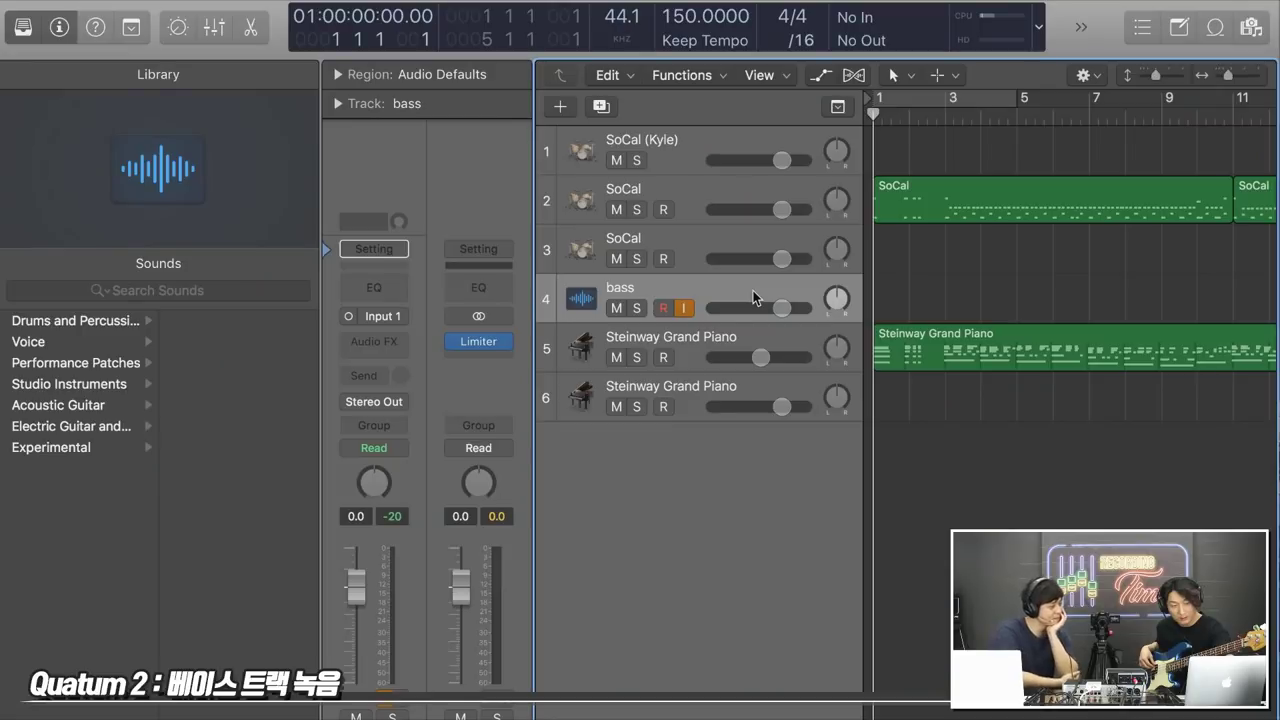
# Step: Record the bass guitar on the bass audio track from bar 1
pyautogui.press('r')
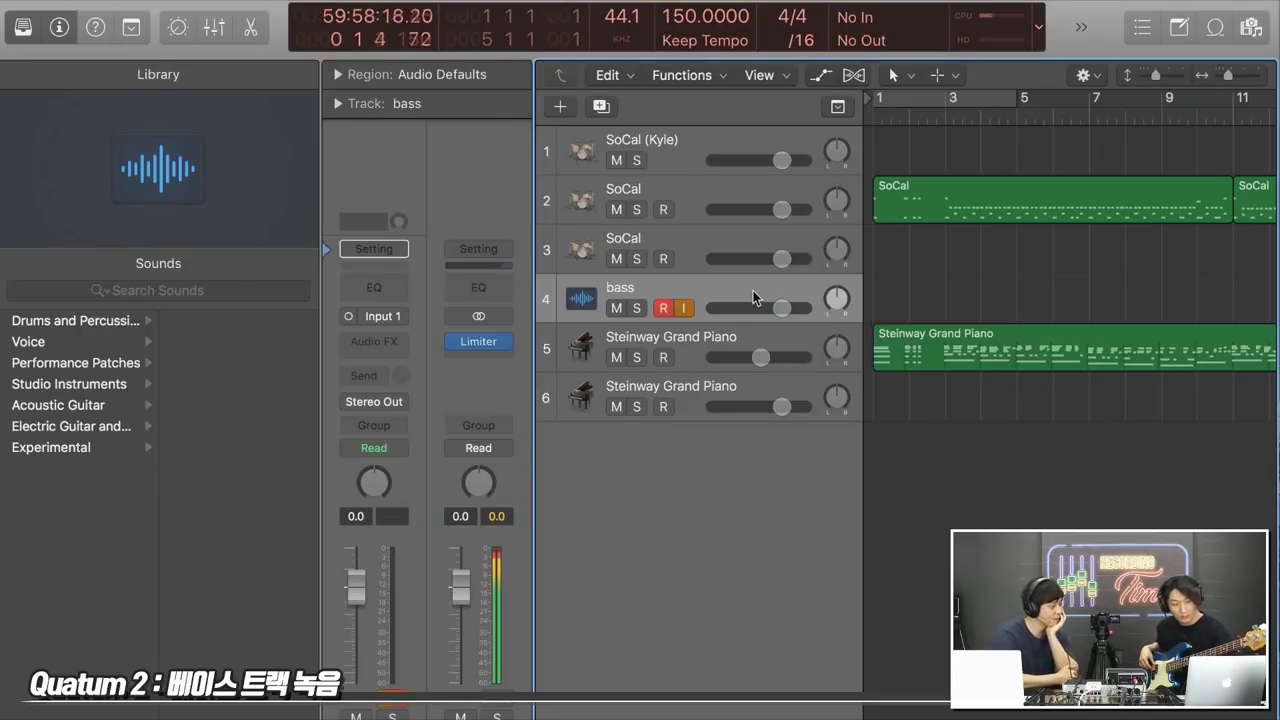
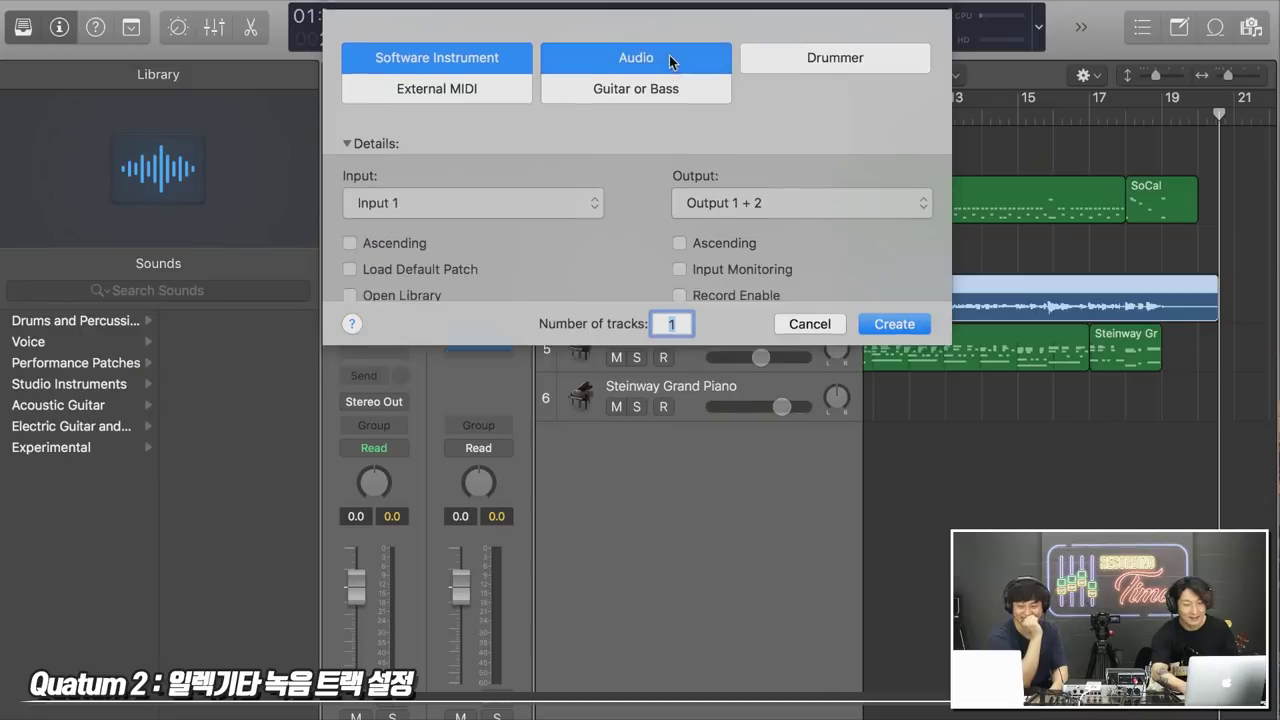
# Step: Create one new audio track and name it gt
pyautogui.click(669, 55)
pyautogui.click(893, 362)
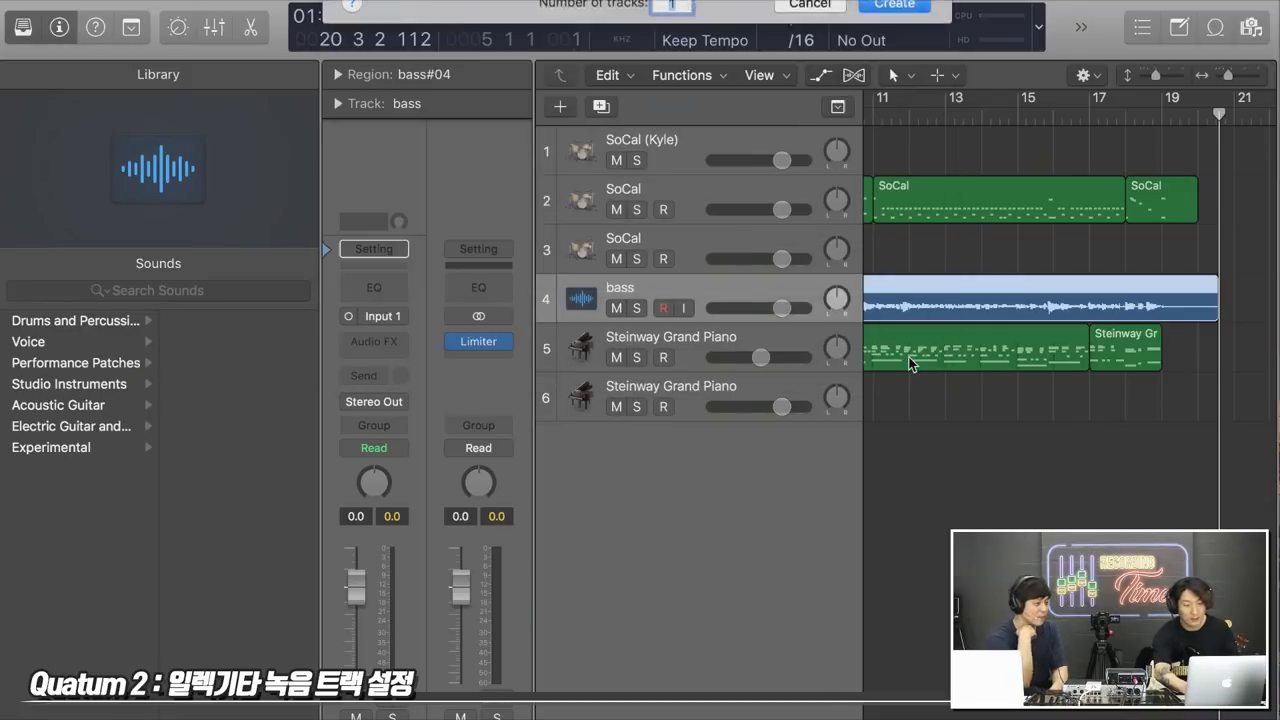
pyautogui.doubleClick(634, 334)
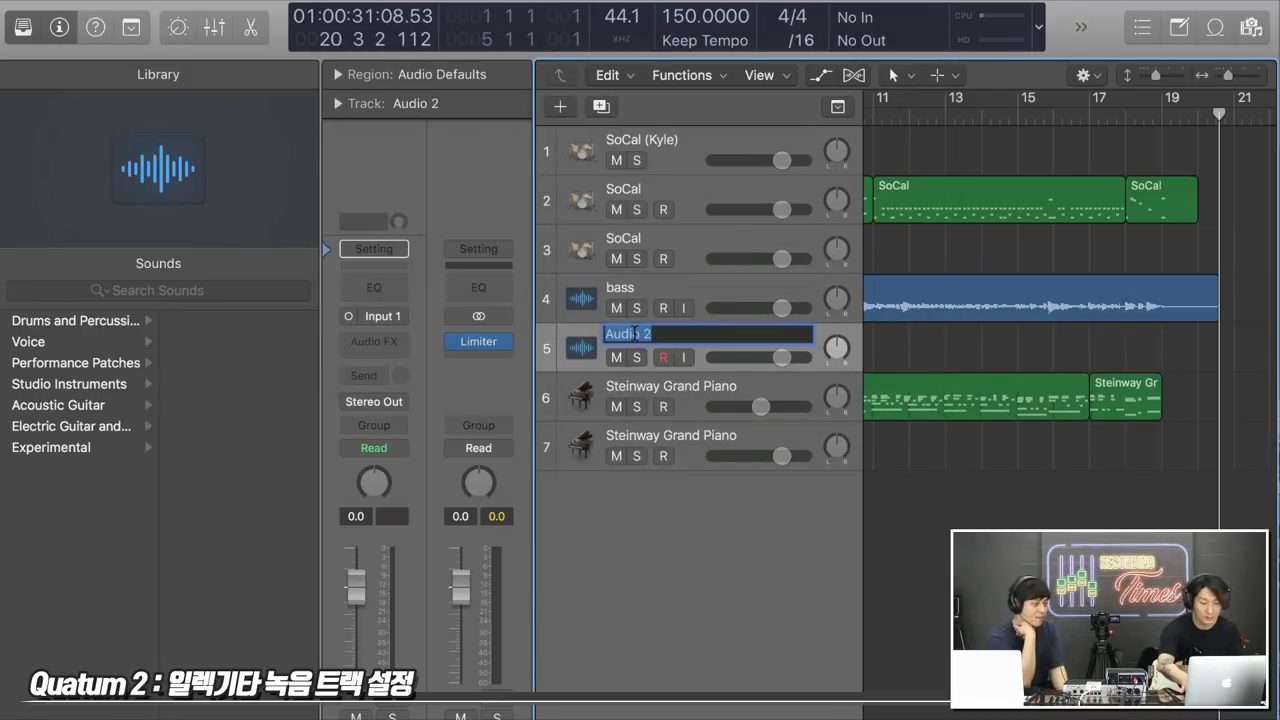
pyautogui.press('Return')
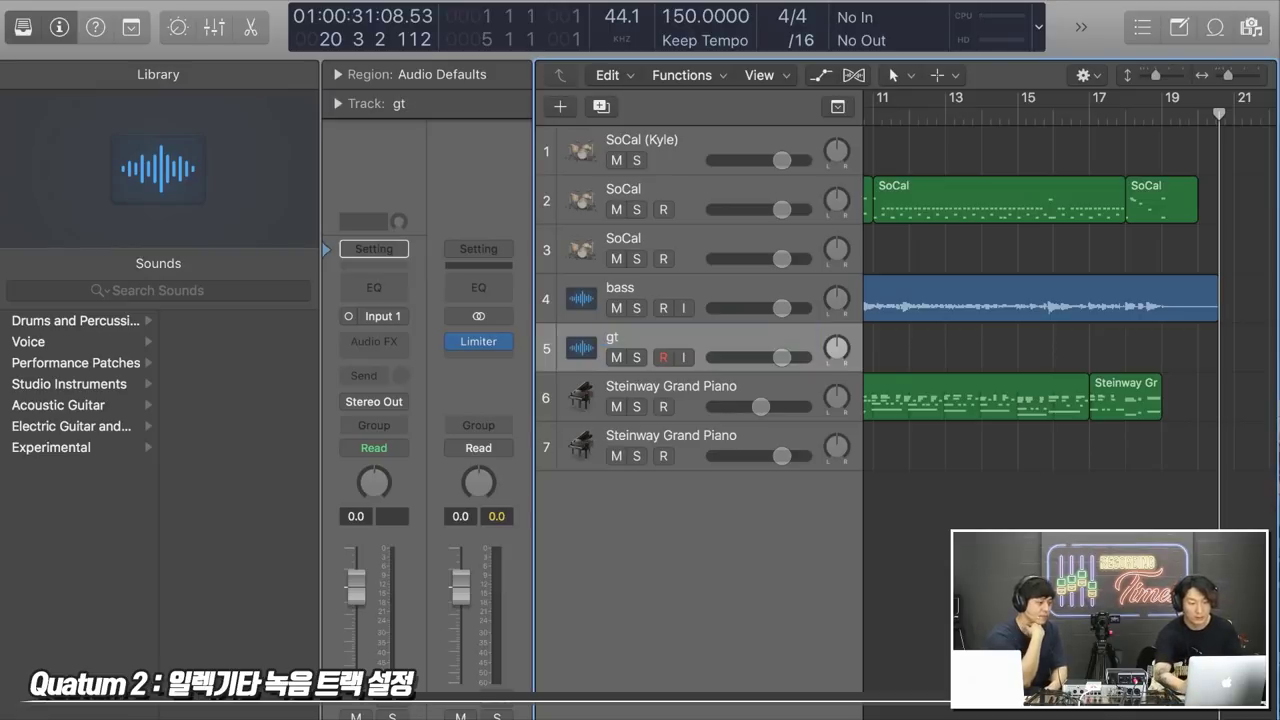
# Step: Insert Amp Designer on the gt track, choose the Modern British Stack model, and close the plug-in window
pyautogui.click(380, 343)
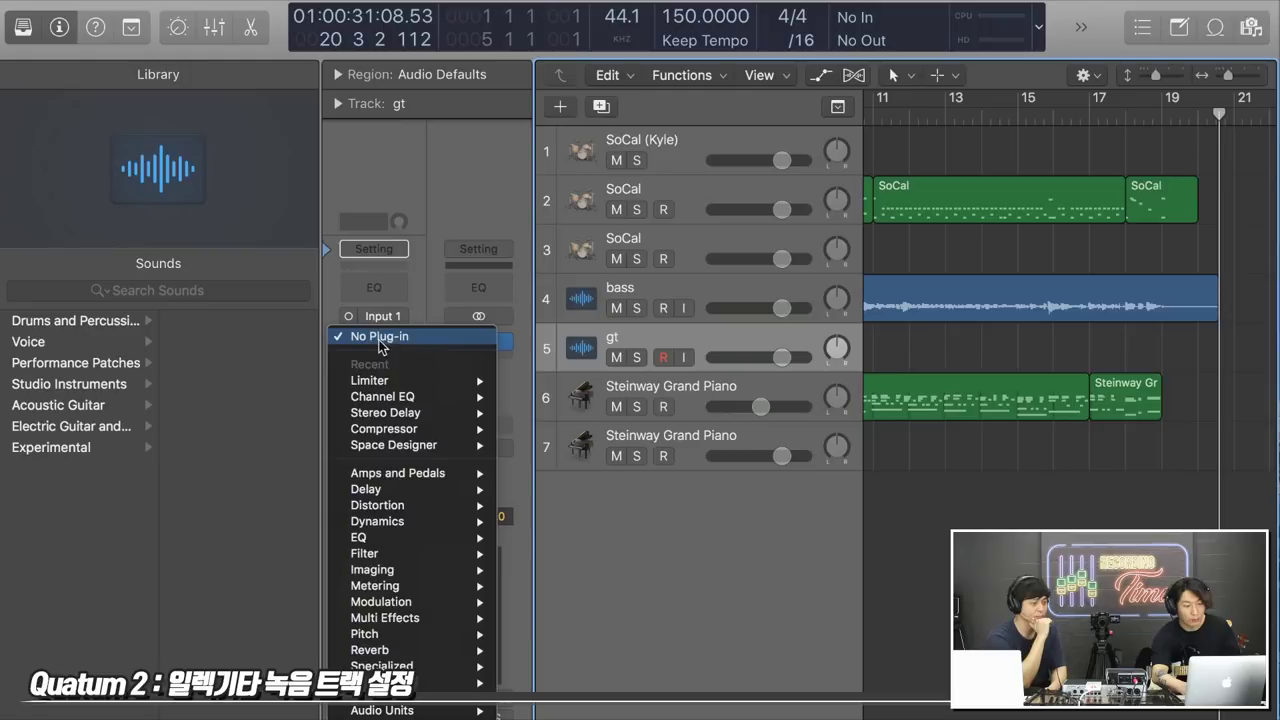
pyautogui.moveTo(408, 476)
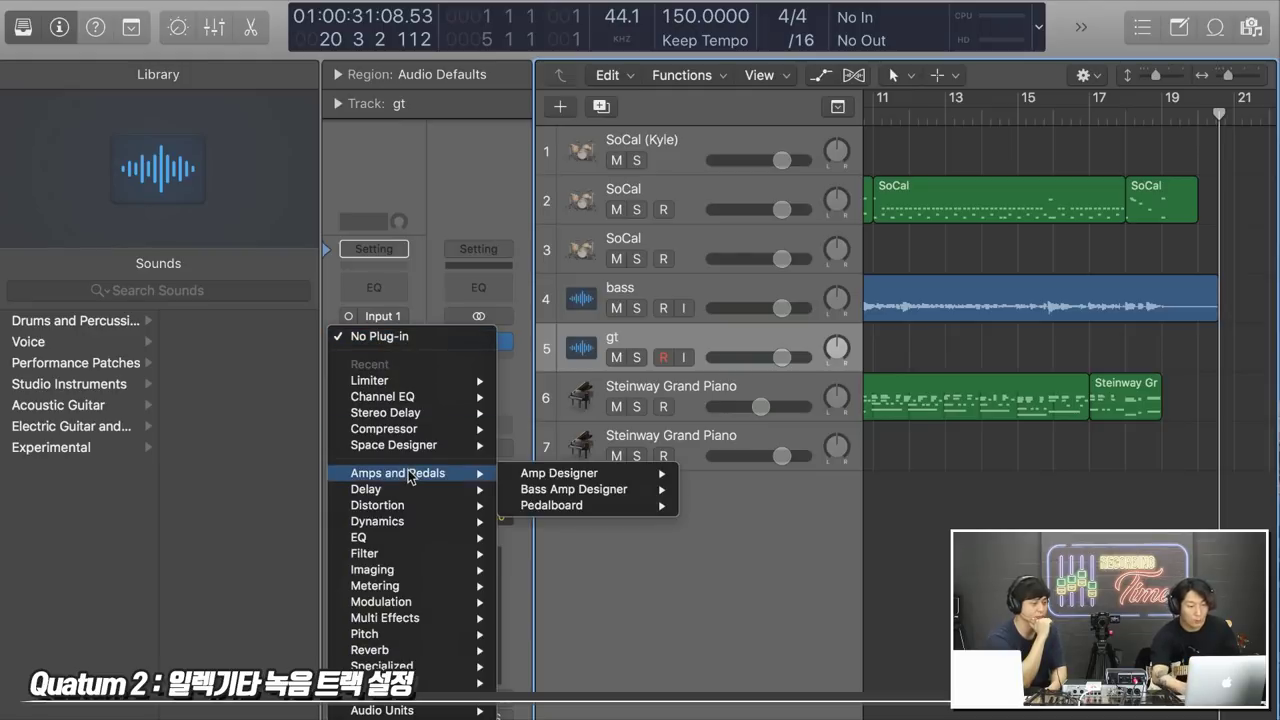
pyautogui.click(552, 478)
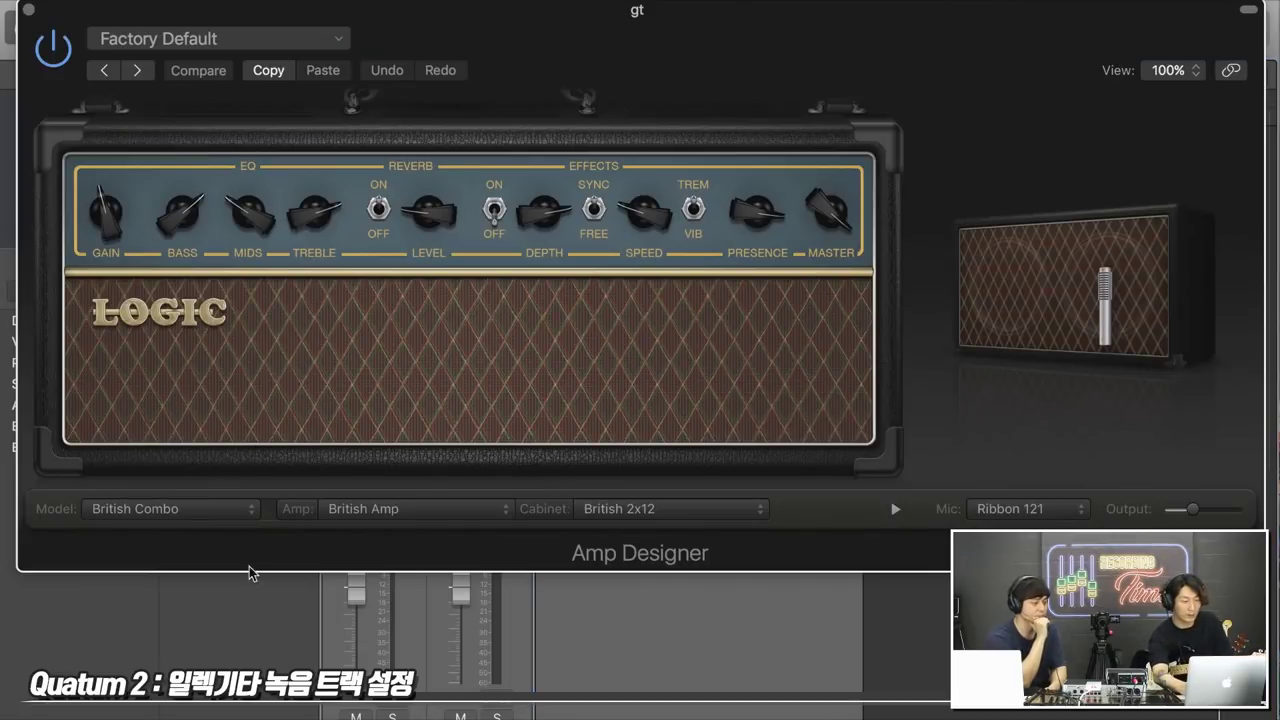
pyautogui.click(219, 521)
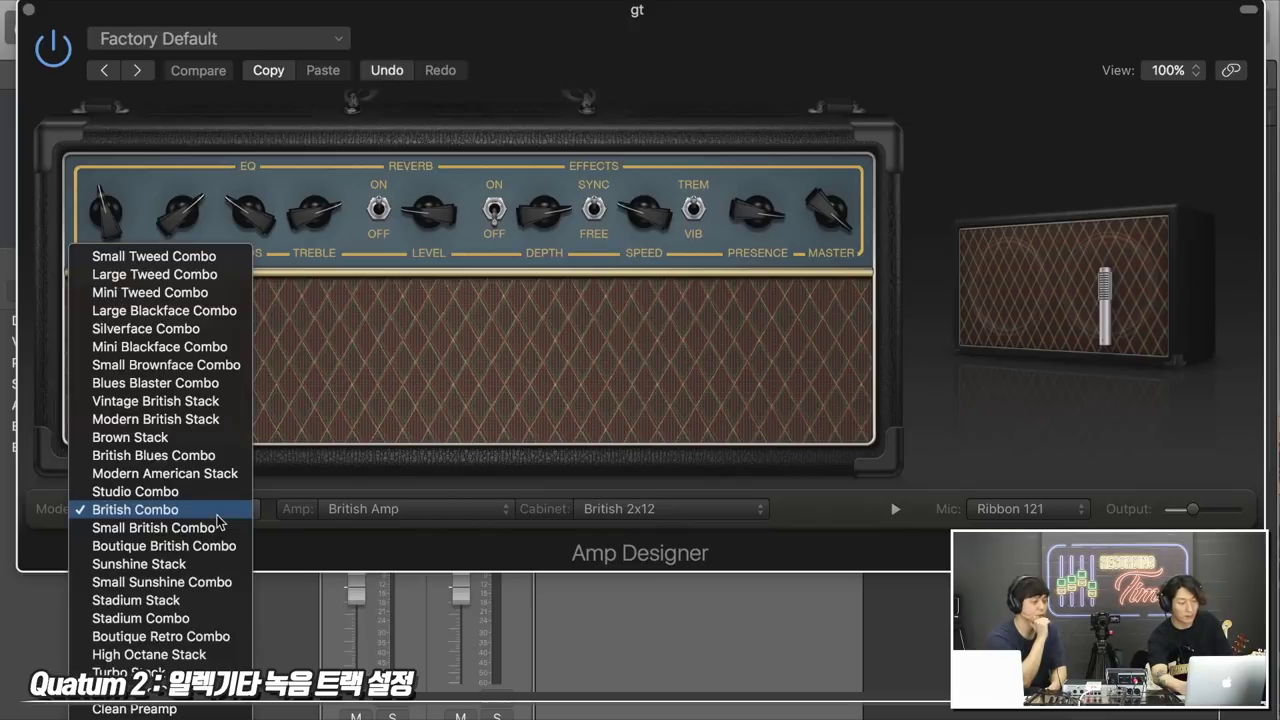
pyautogui.click(186, 420)
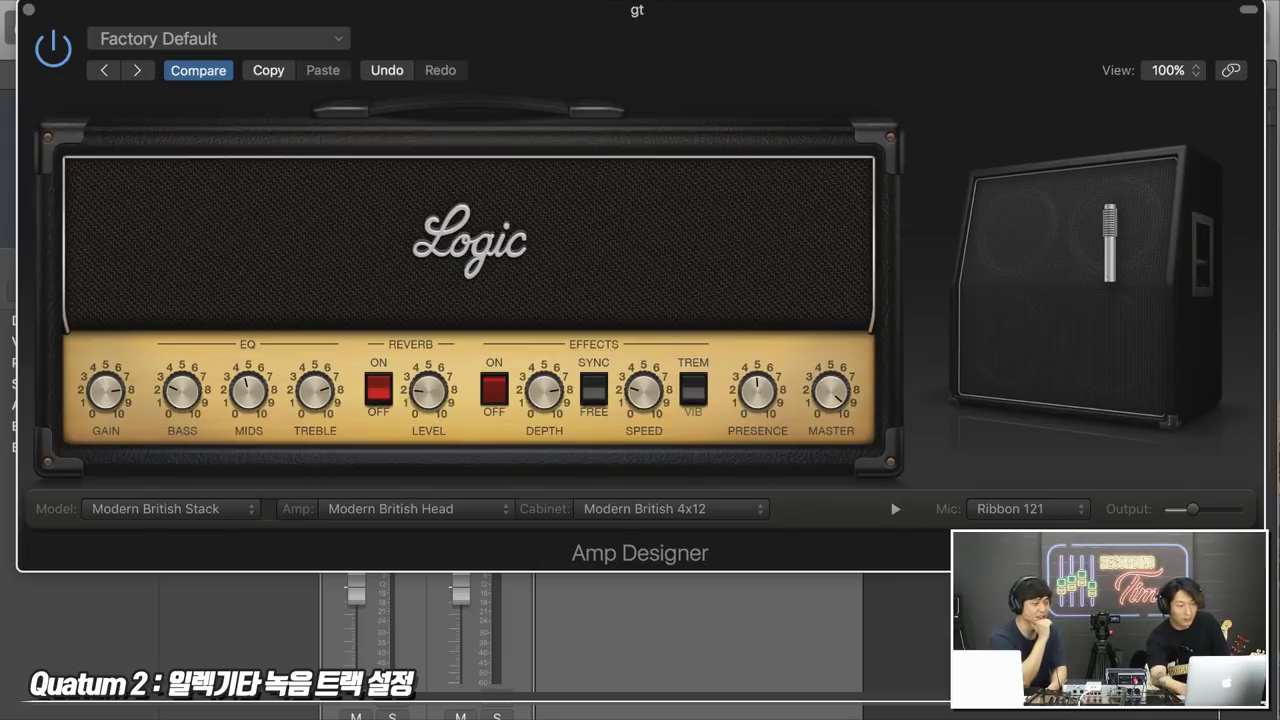
pyautogui.click(28, 10)
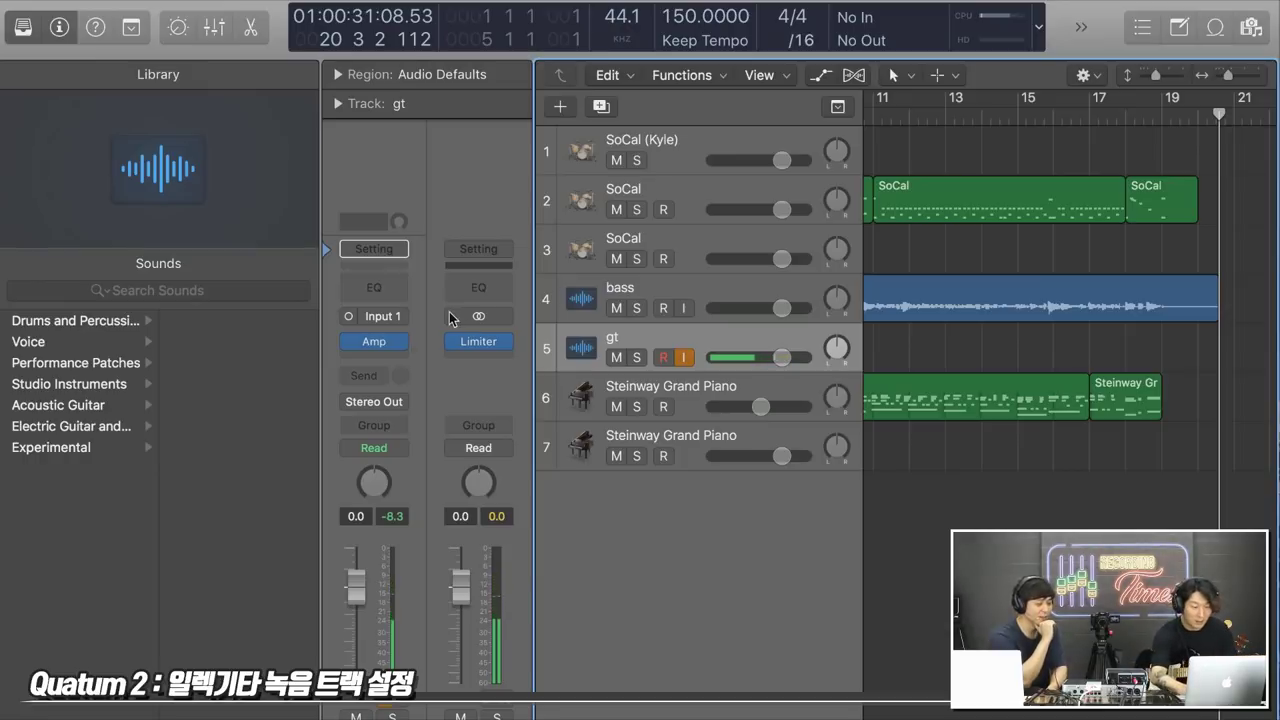
# Step: Add a Compressor with its default settings after the amp on the gt track and close its window
pyautogui.click(388, 356)
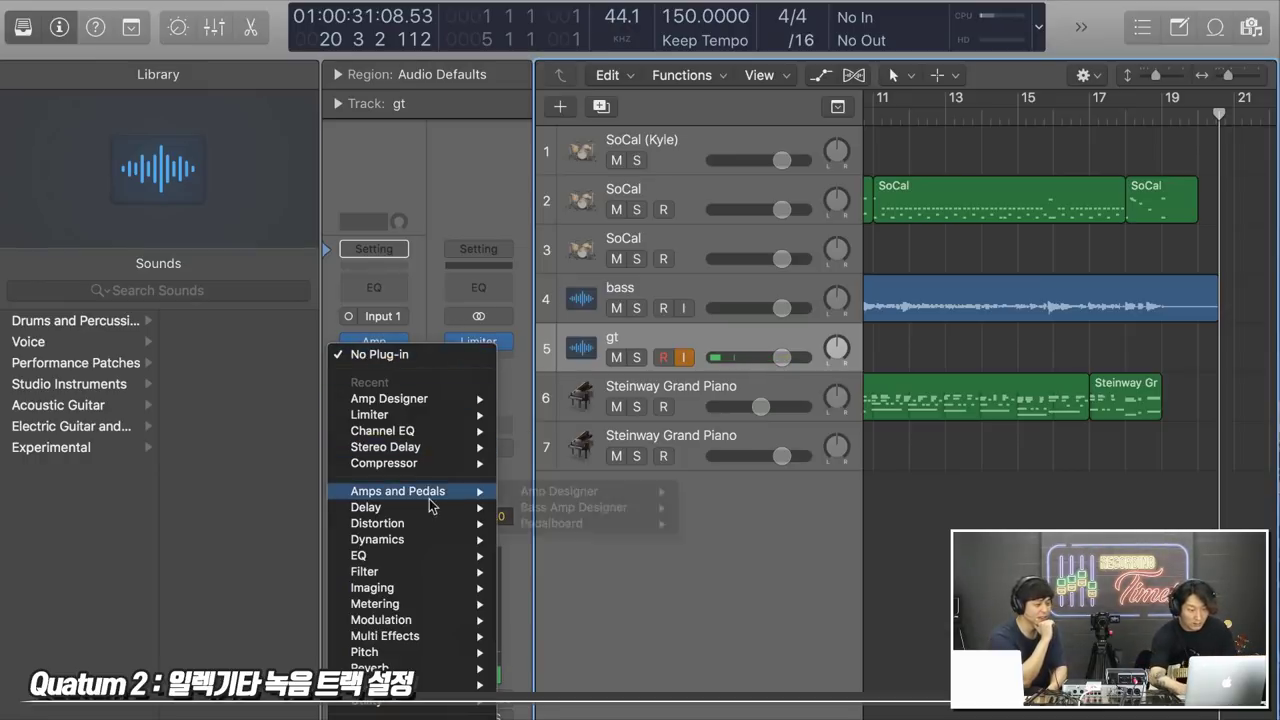
pyautogui.press('Escape')
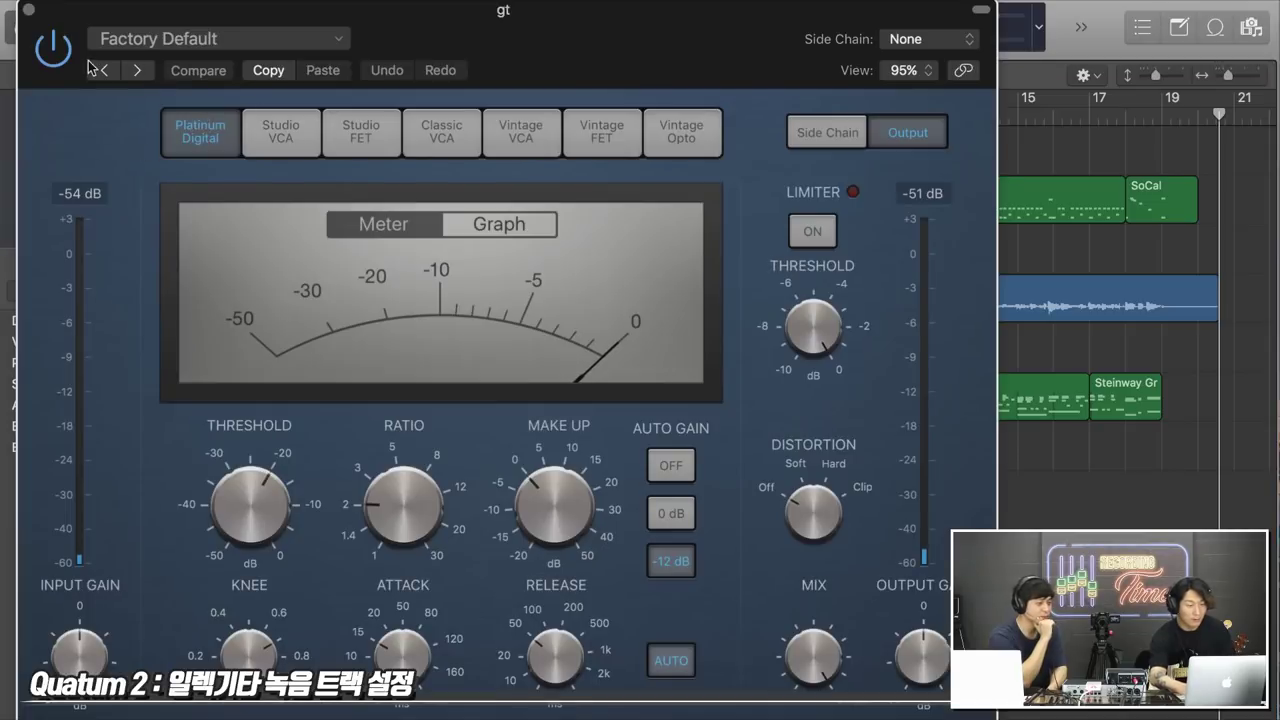
pyautogui.click(29, 11)
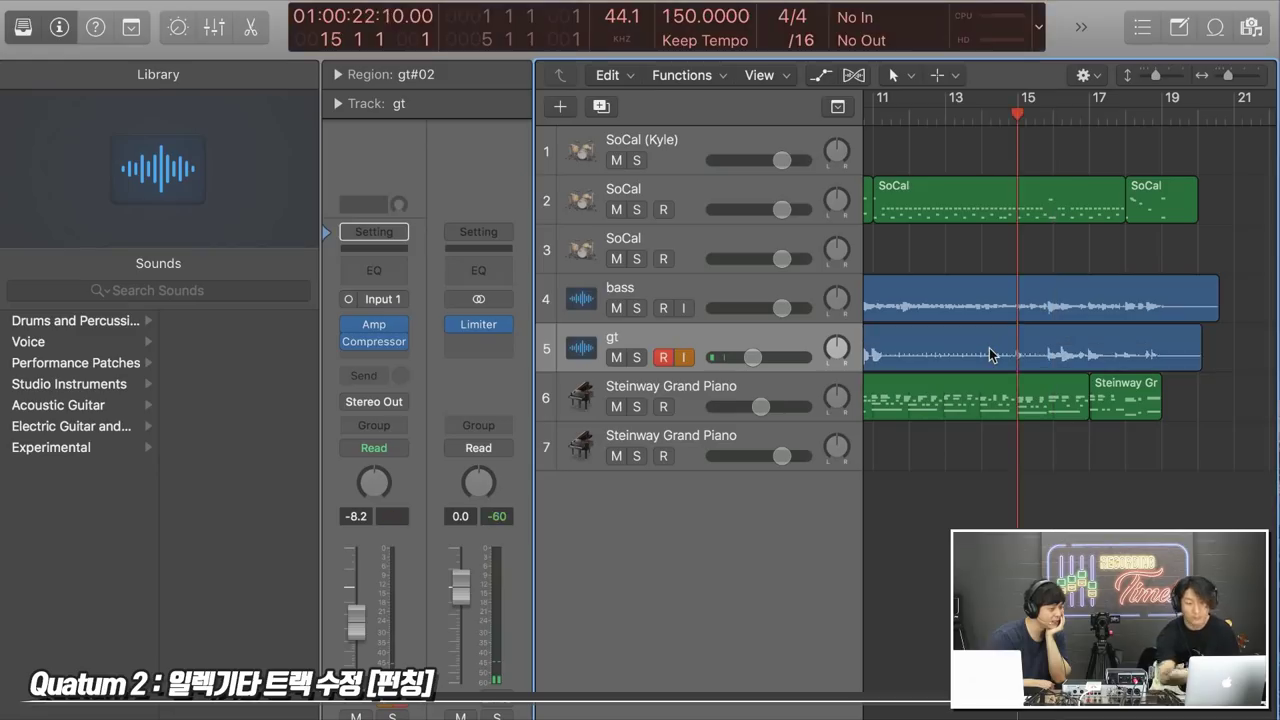
# Step: Punch in a second guitar take on the gt track from bar 16 and stop near the end of bar 19
pyautogui.press('r')
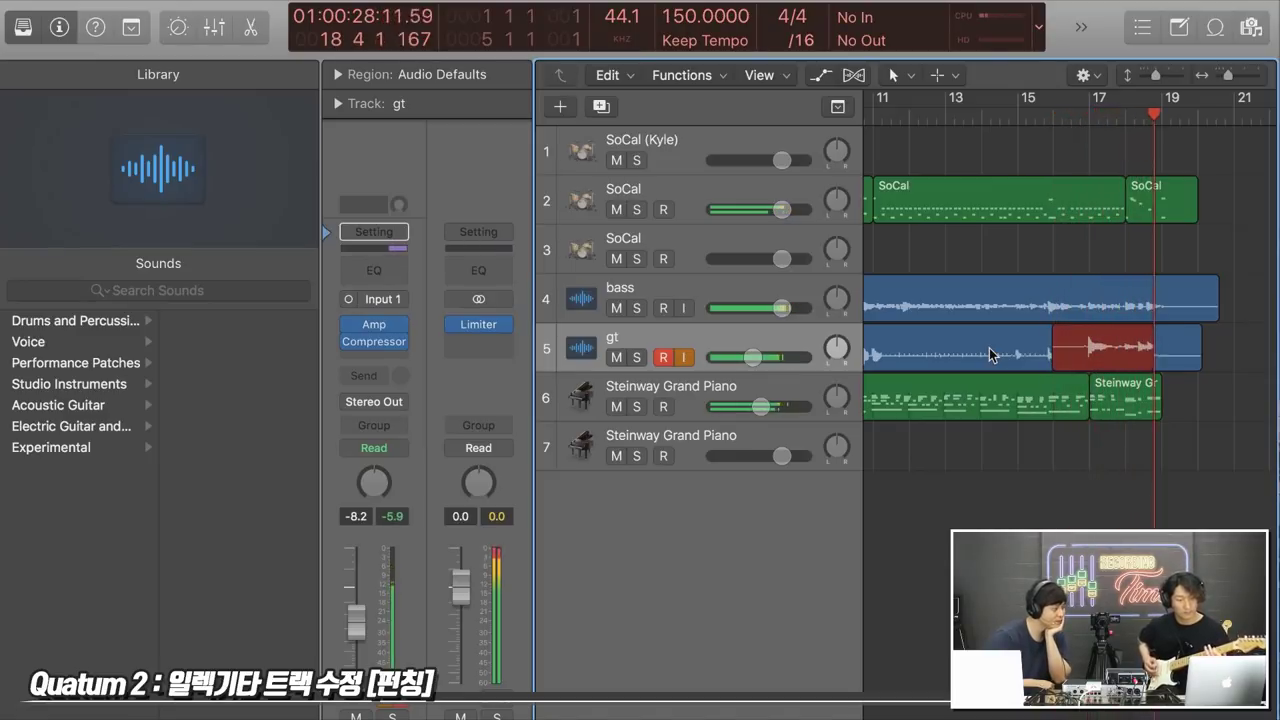
pyautogui.press('space')
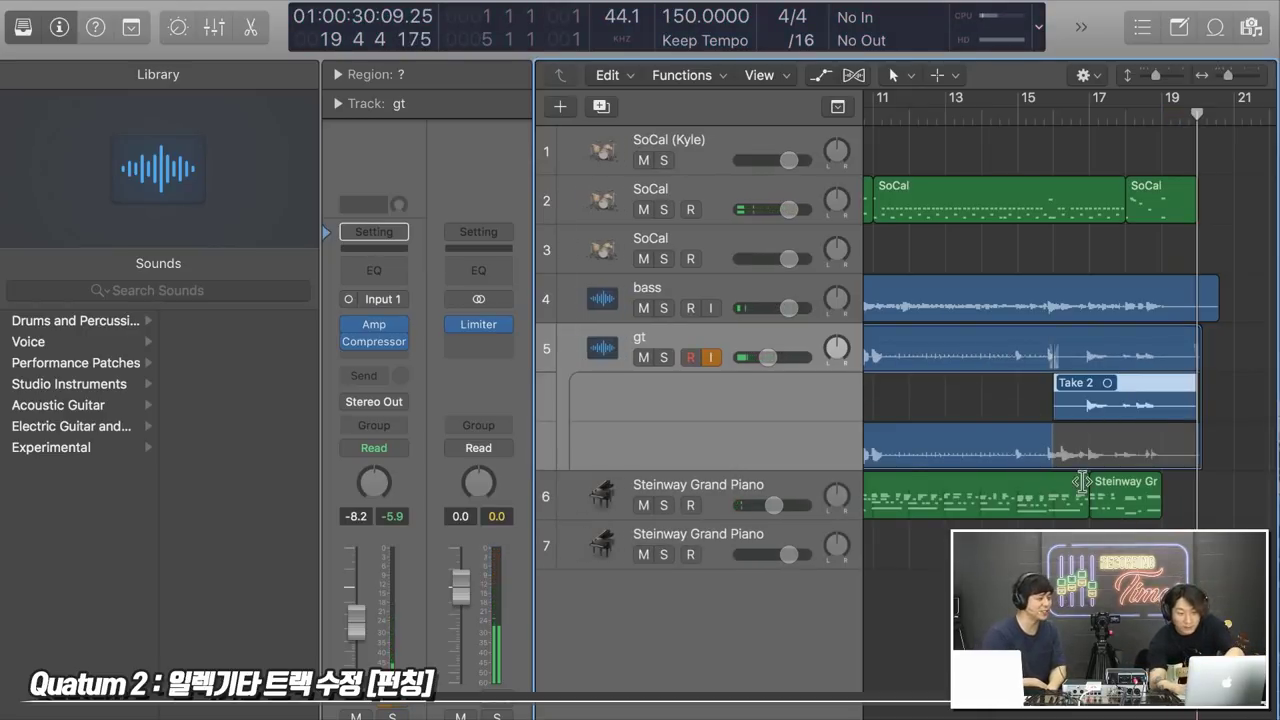
# Step: Move the comp switch between the two gt takes to about the middle of bar 17 and play back from bar 15
pyautogui.moveTo(1053, 457); pyautogui.dragTo(1110, 467)
pyautogui.click(1015, 120)
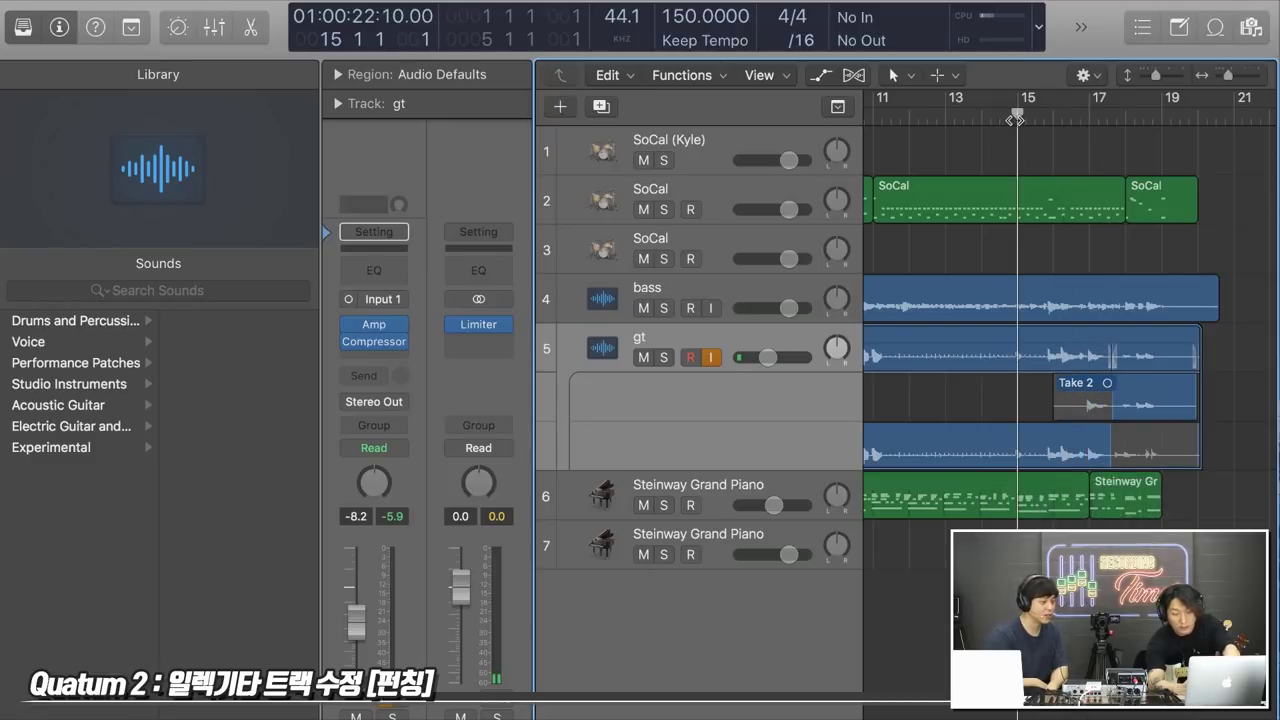
pyautogui.press('space')
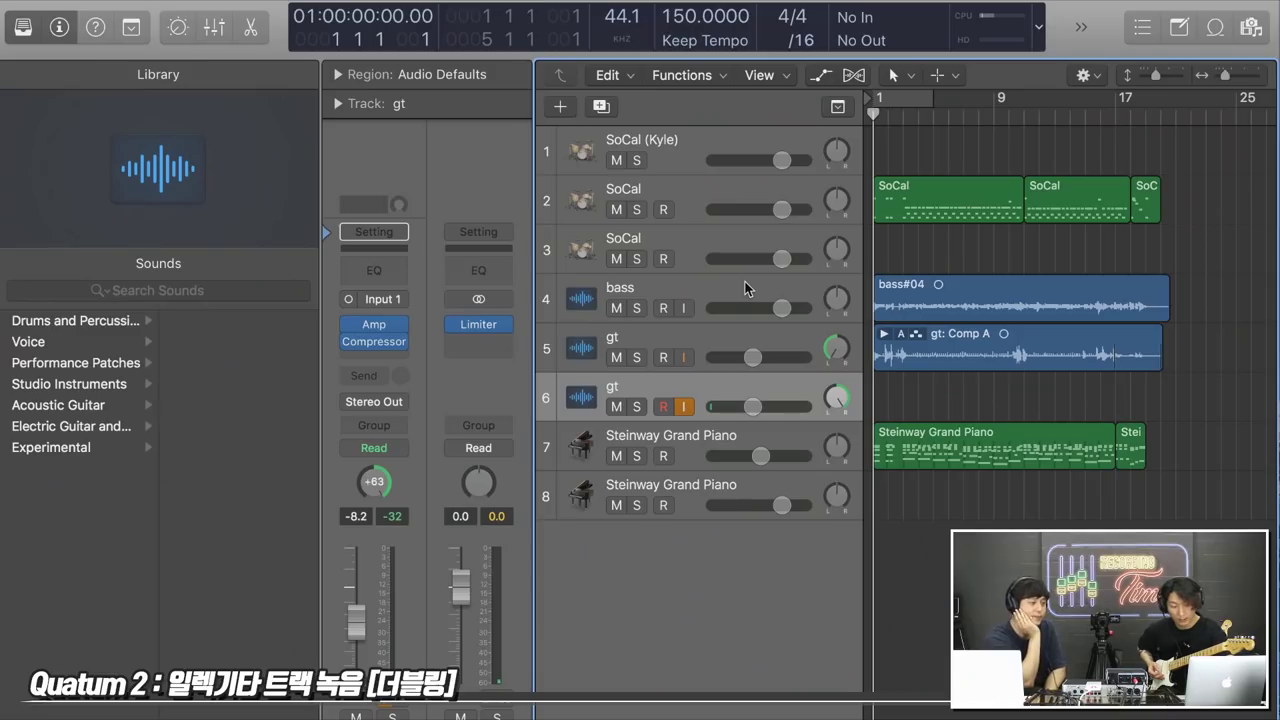
# Step: Record a doubled guitar part on the second gt track from bar 1 and stop after bar 20 begins
pyautogui.press('r')
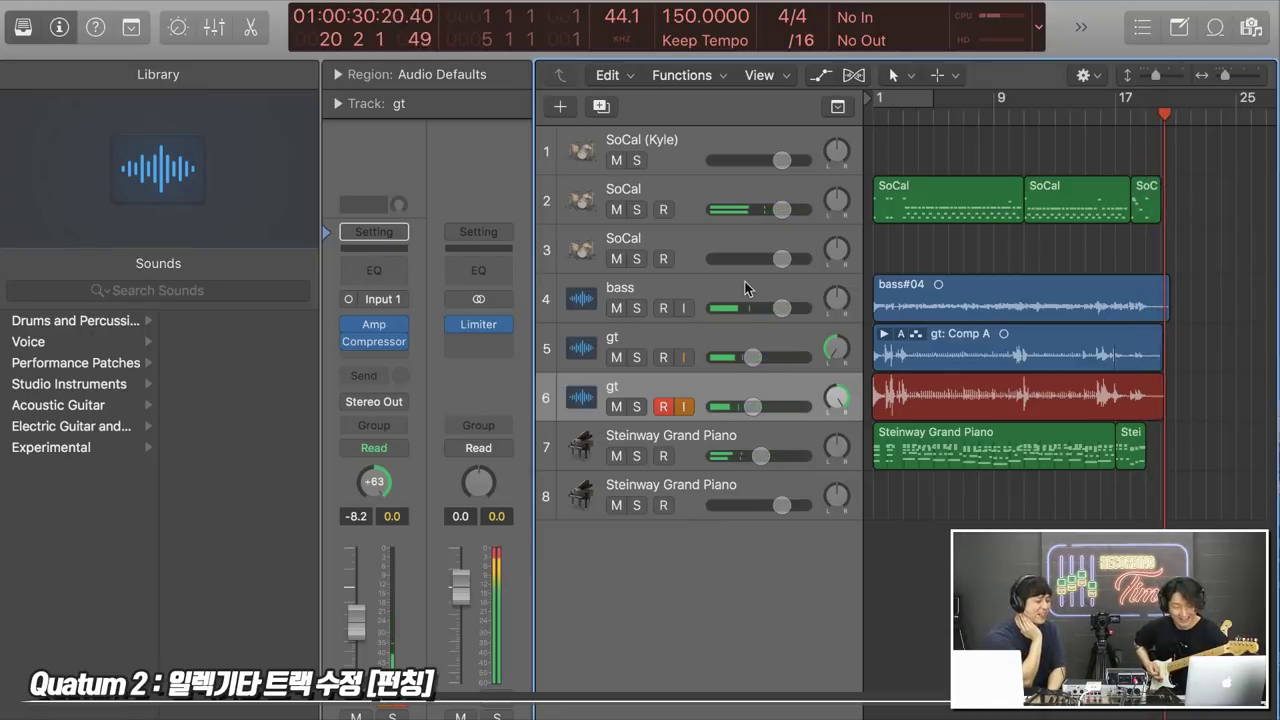
pyautogui.press('space')
# Step: Return to bar 15 and punch in a corrected ending on the second gt track, stopping in bar 19
pyautogui.press(',')
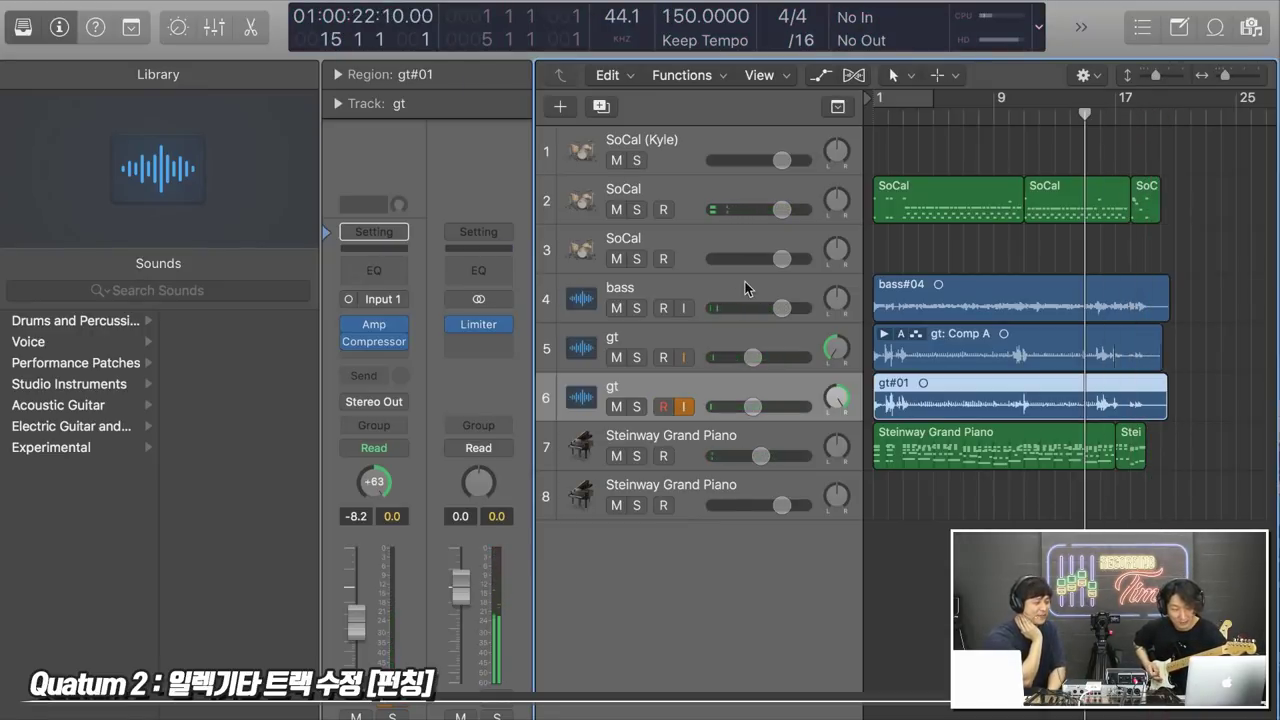
pyautogui.press('space')
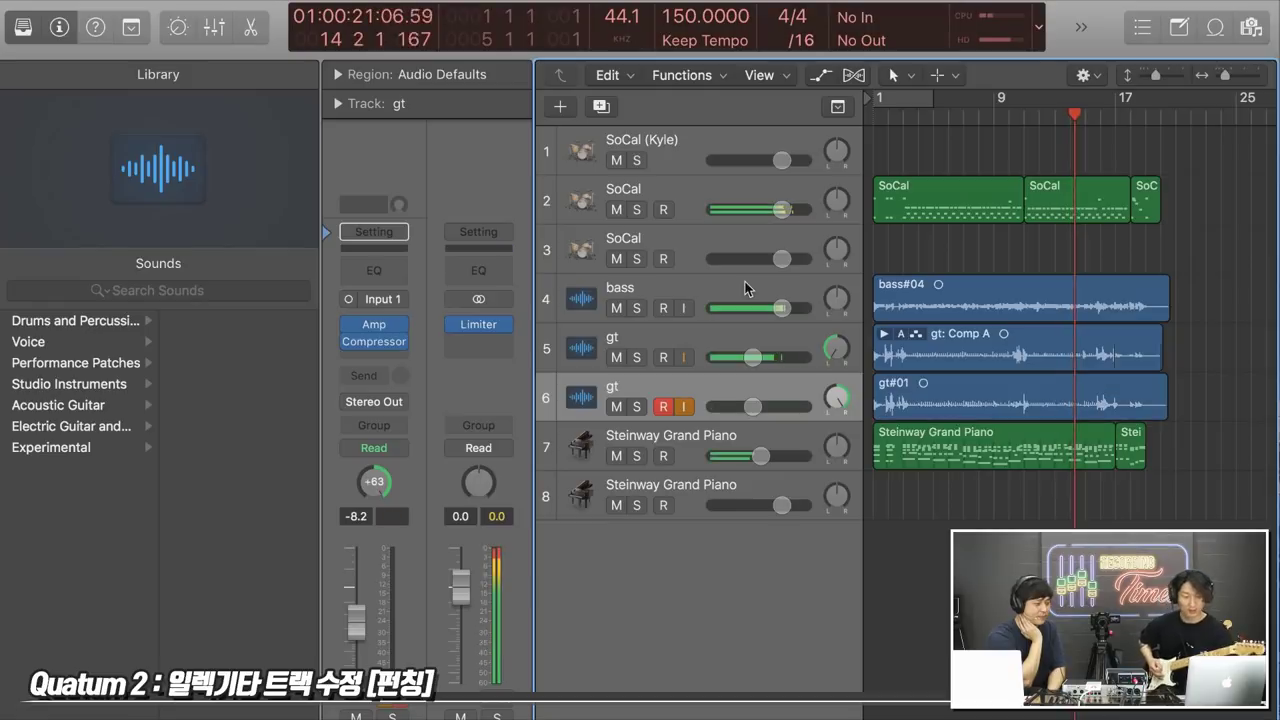
pyautogui.press('r')
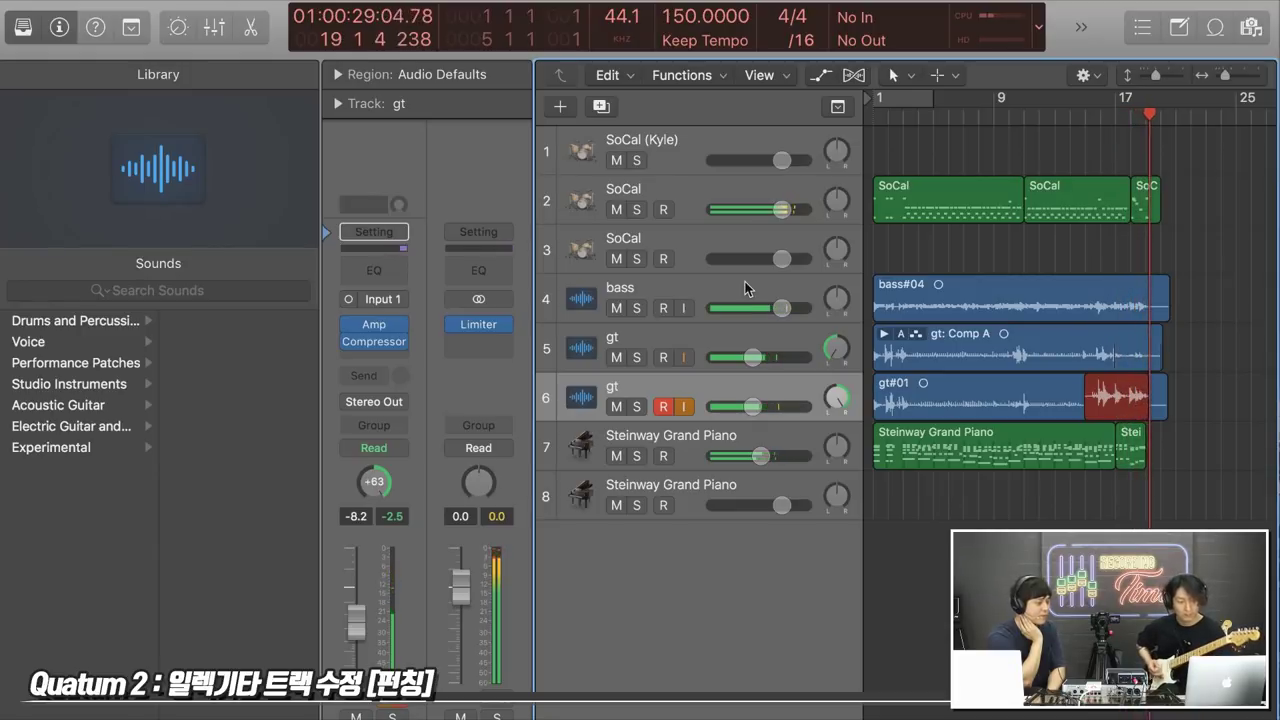
pyautogui.press('space')
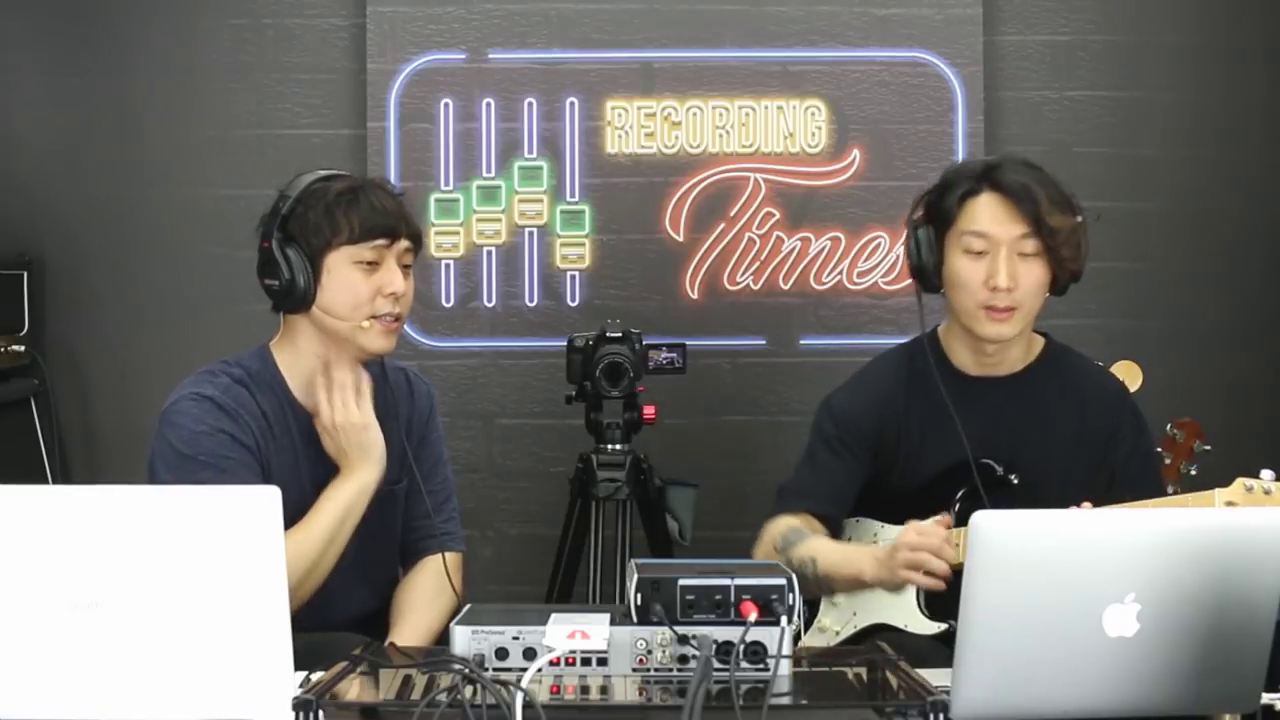